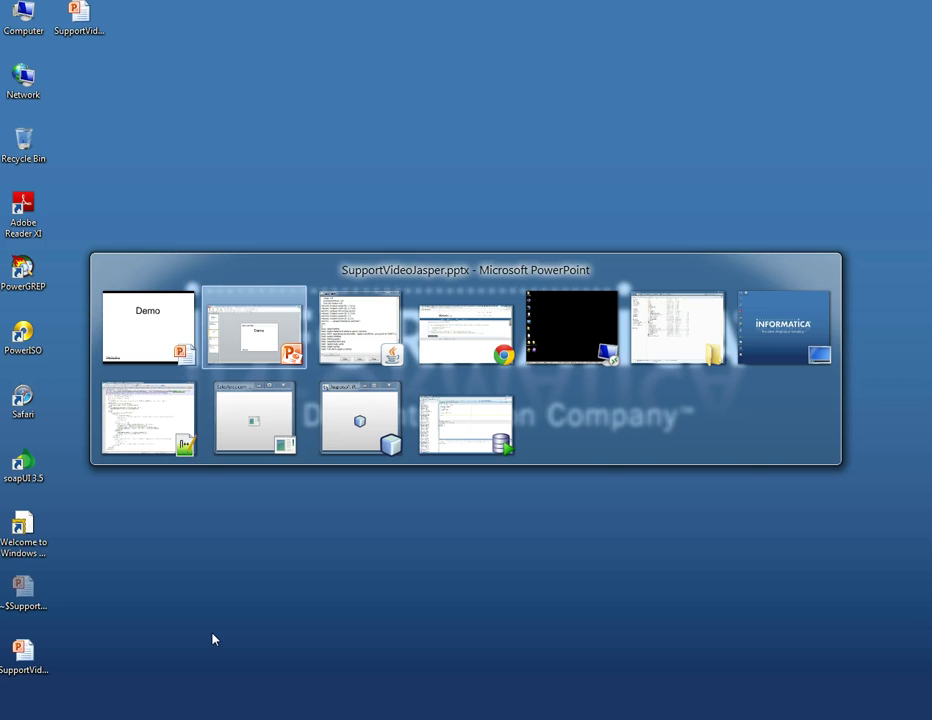
# - Leave the slideshow for iReport Designer, showing reportchartfromsample.jrxml in Designer view
pyautogui.hotkey('alt', 'Tab')
pyautogui.hotkey('alt', 'Tab')
pyautogui.hotkey('alt', 'Tab')
pyautogui.hotkey('alt', 'Tab')
pyautogui.hotkey('alt', 'Tab')
pyautogui.hotkey('alt', 'Tab')
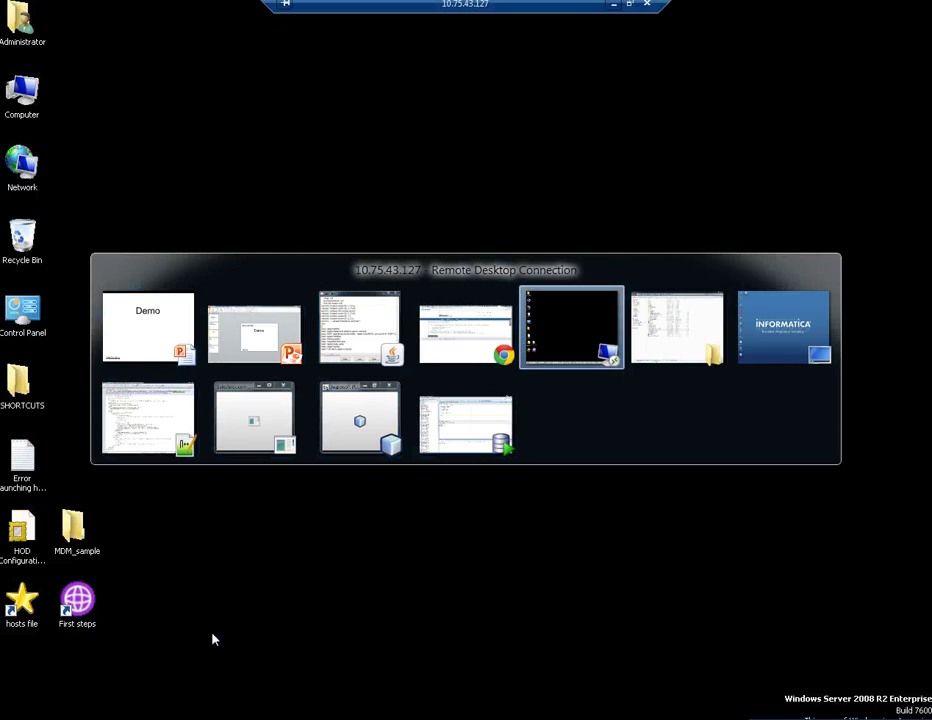
pyautogui.hotkey('alt', 'Tab')
pyautogui.hotkey('alt', 'Tab')
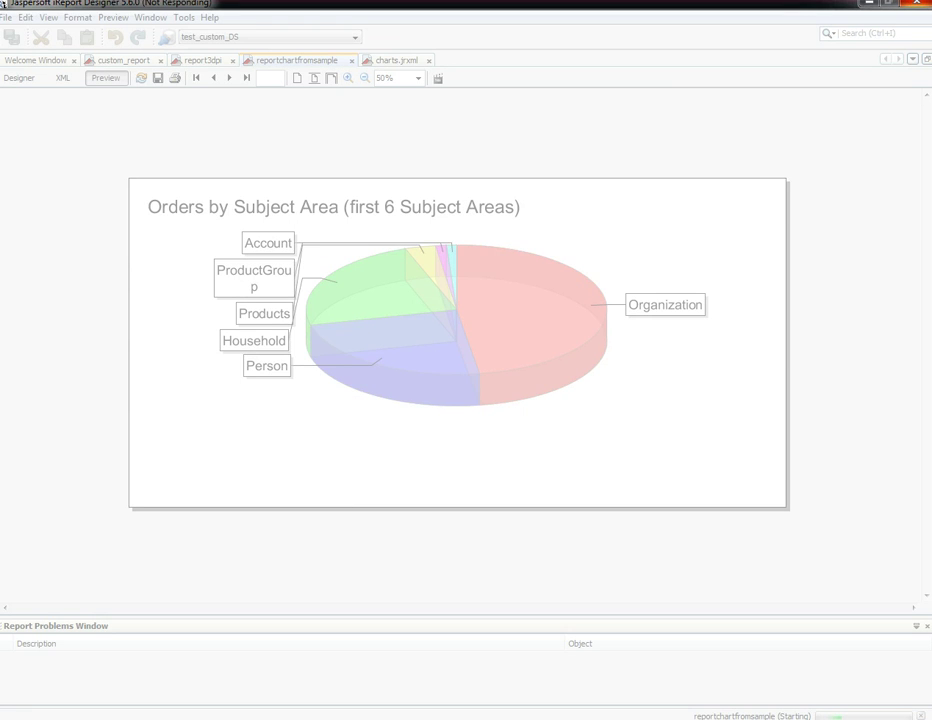
pyautogui.hotkey('alt', 'Tab')
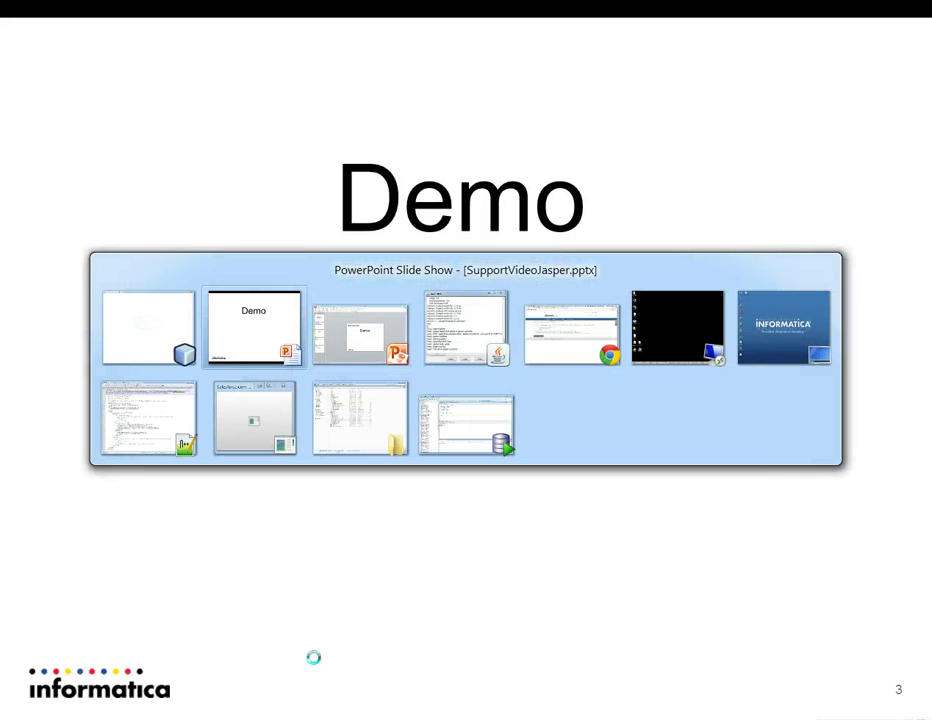
pyautogui.press('Escape')
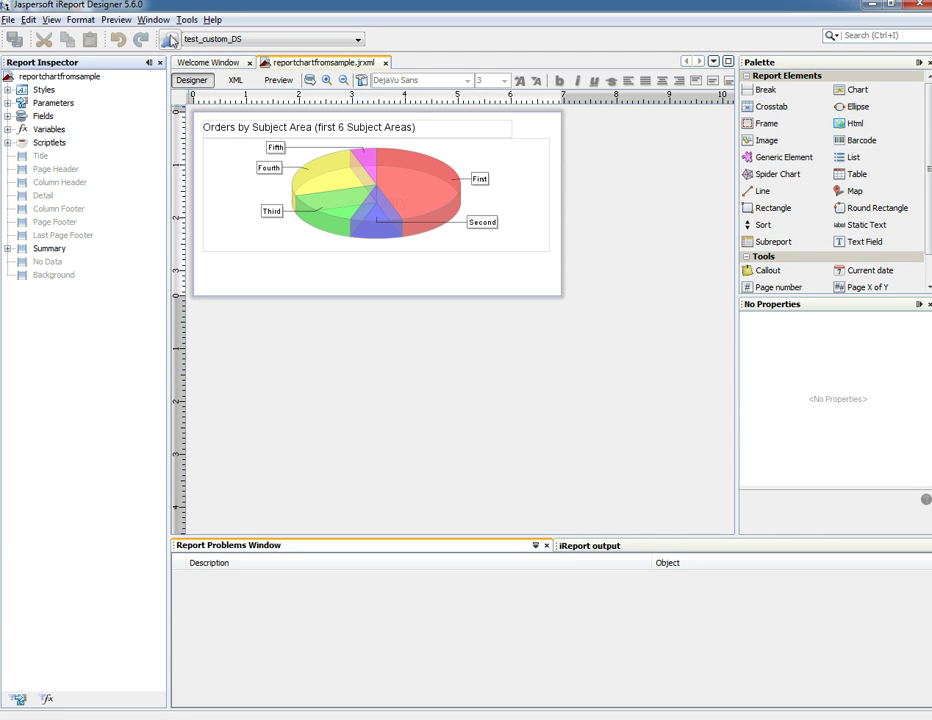
pyautogui.click(170, 40)
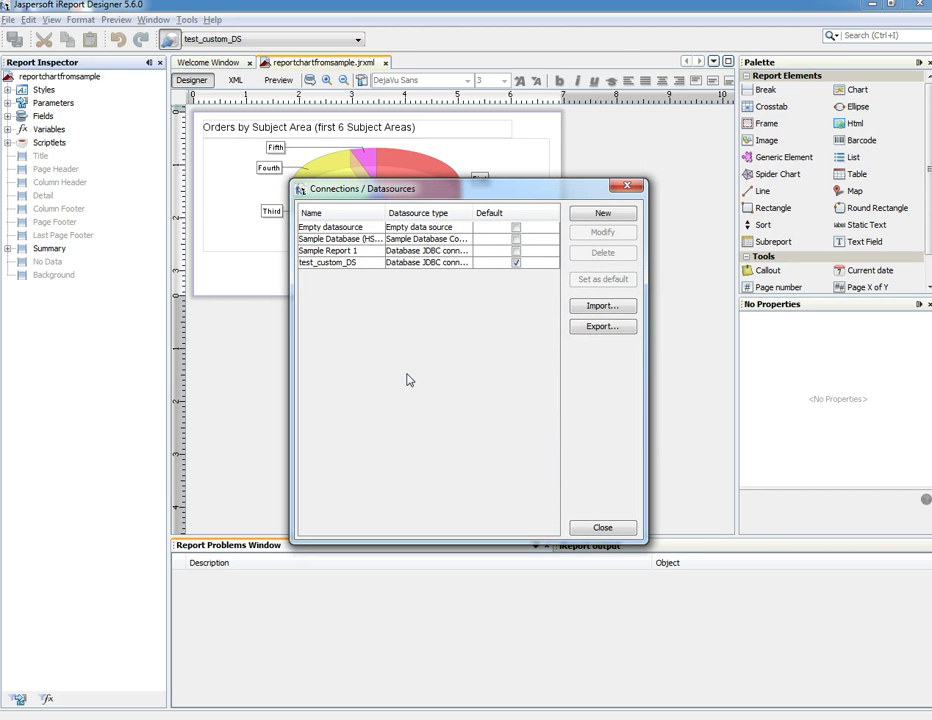
pyautogui.click(627, 186)
pyautogui.click(169, 38)
pyautogui.click(596, 216)
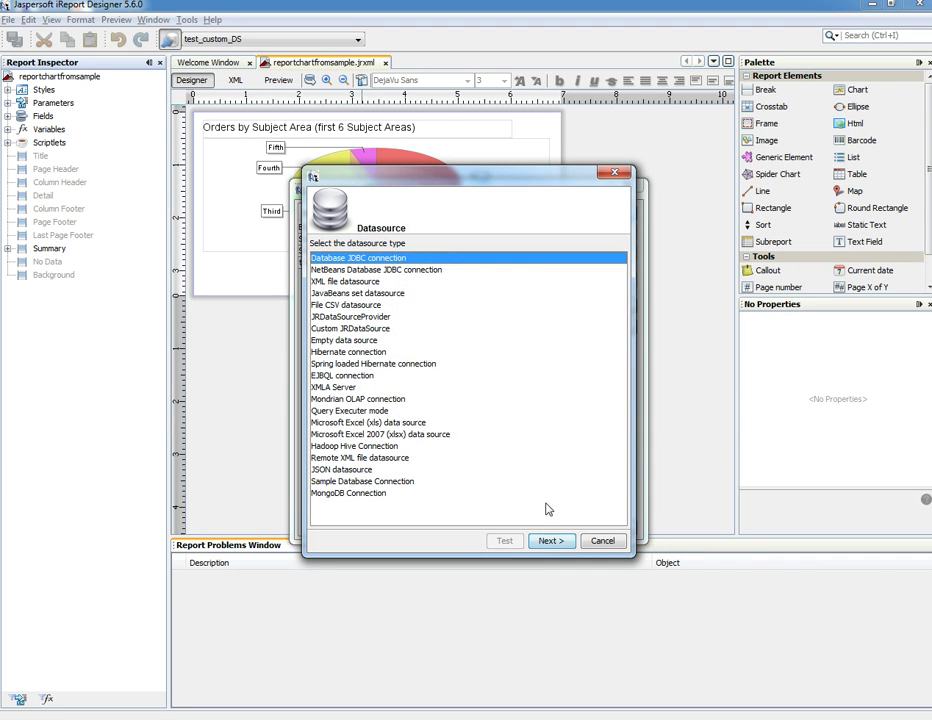
pyautogui.click(548, 540)
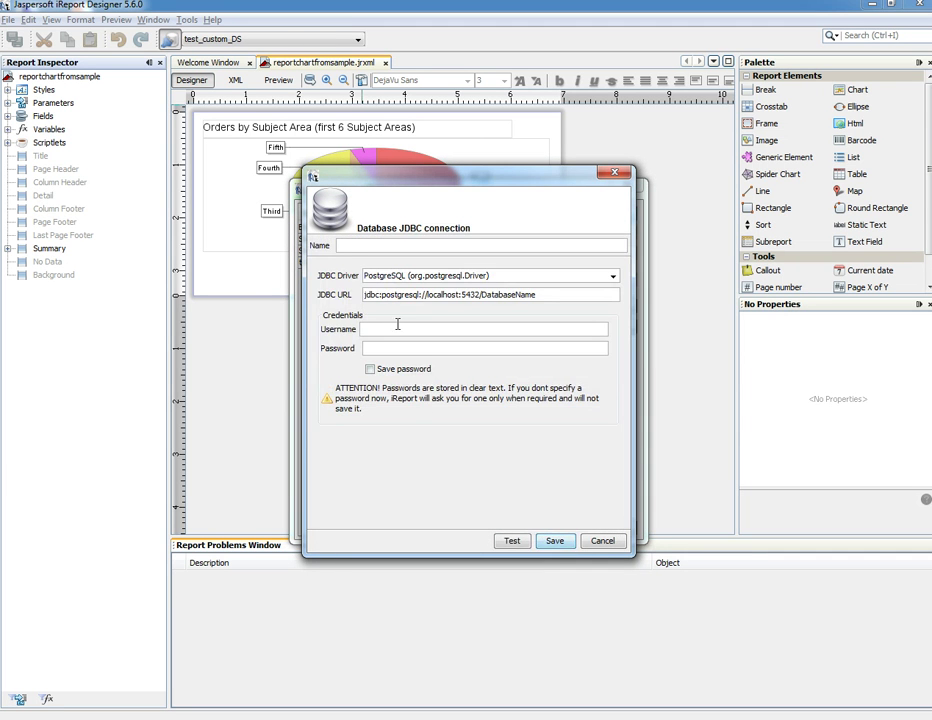
pyautogui.click(613, 276)
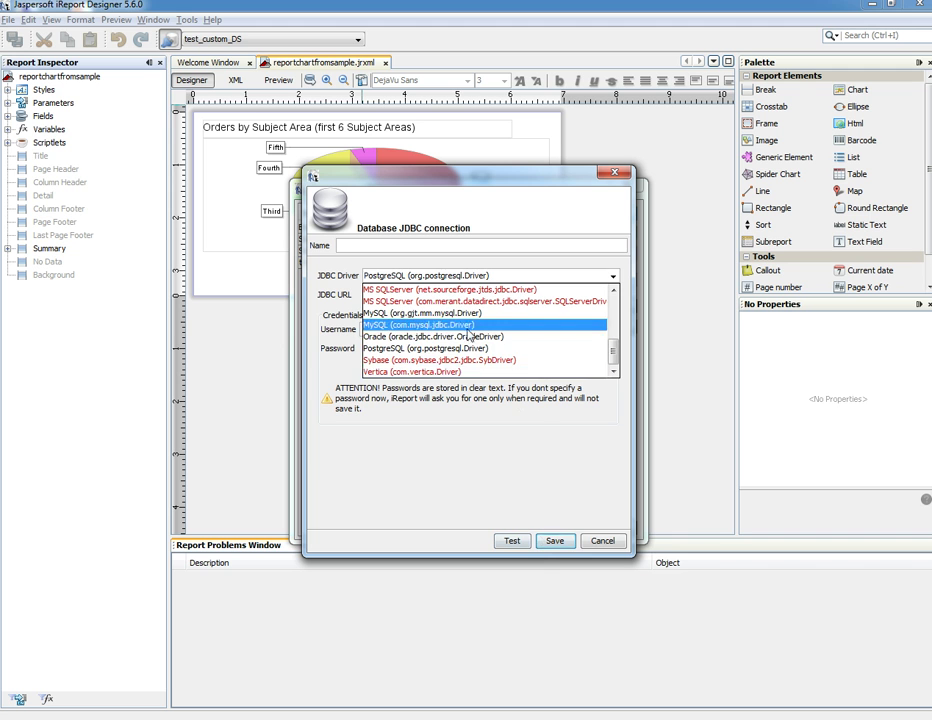
pyautogui.click(469, 337)
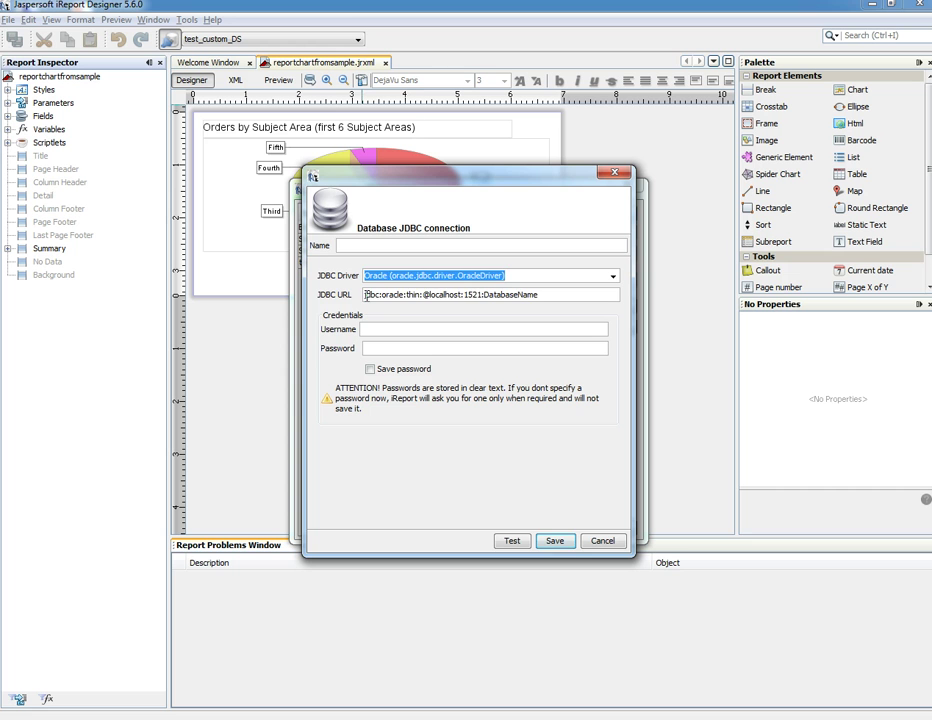
pyautogui.moveTo(366, 294); pyautogui.dragTo(562, 312)
pyautogui.click(556, 293)
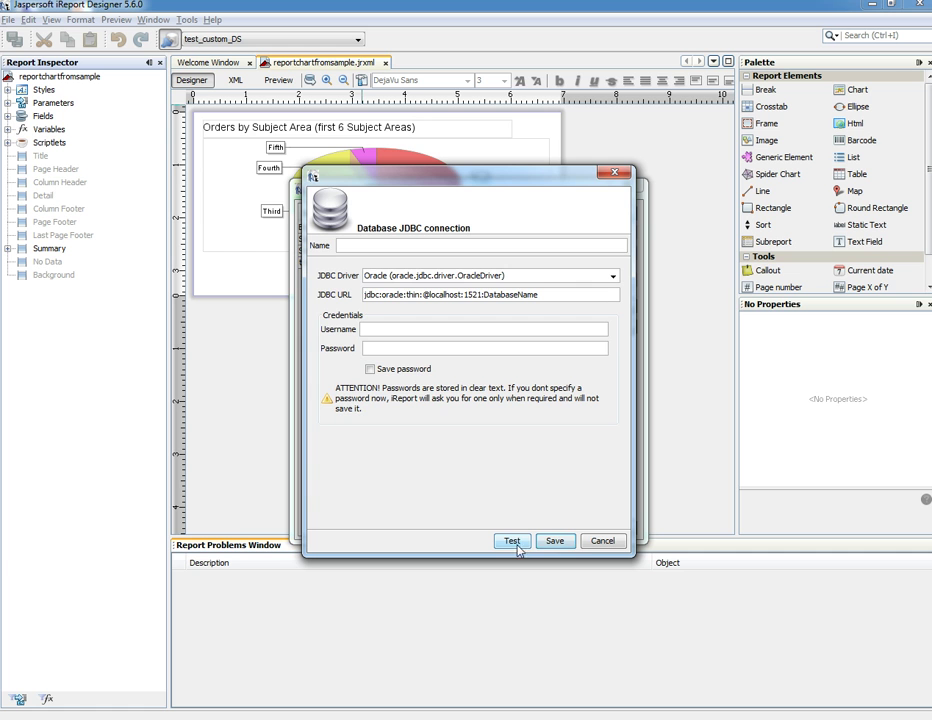
pyautogui.click(601, 542)
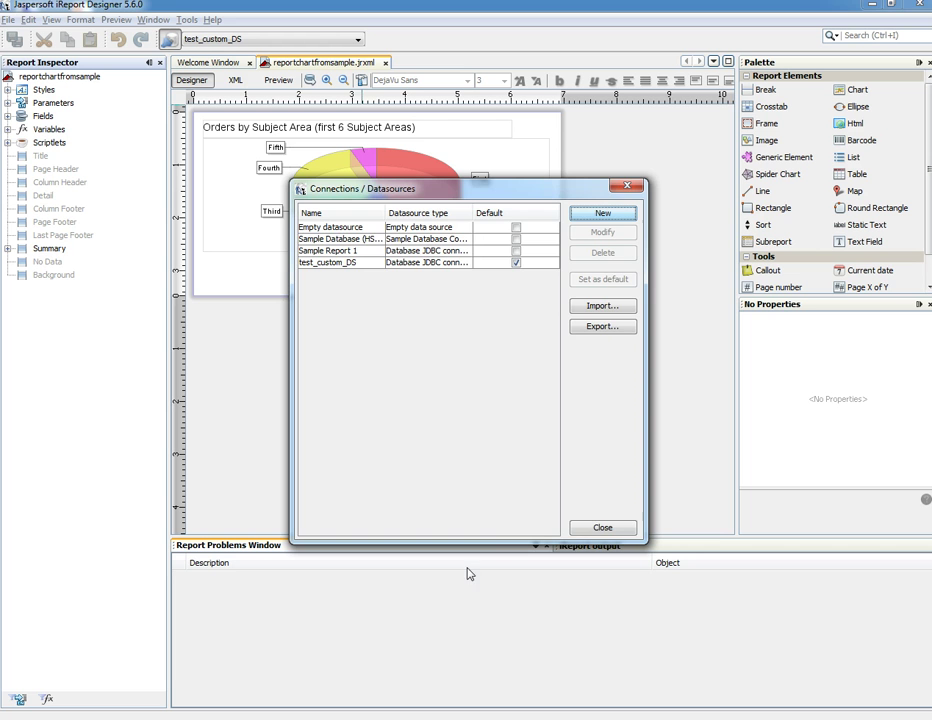
# - Locate ojdbc6.jar in the iReport-5.6.0 install folder in Explorer, then return to iReport
pyautogui.click(600, 527)
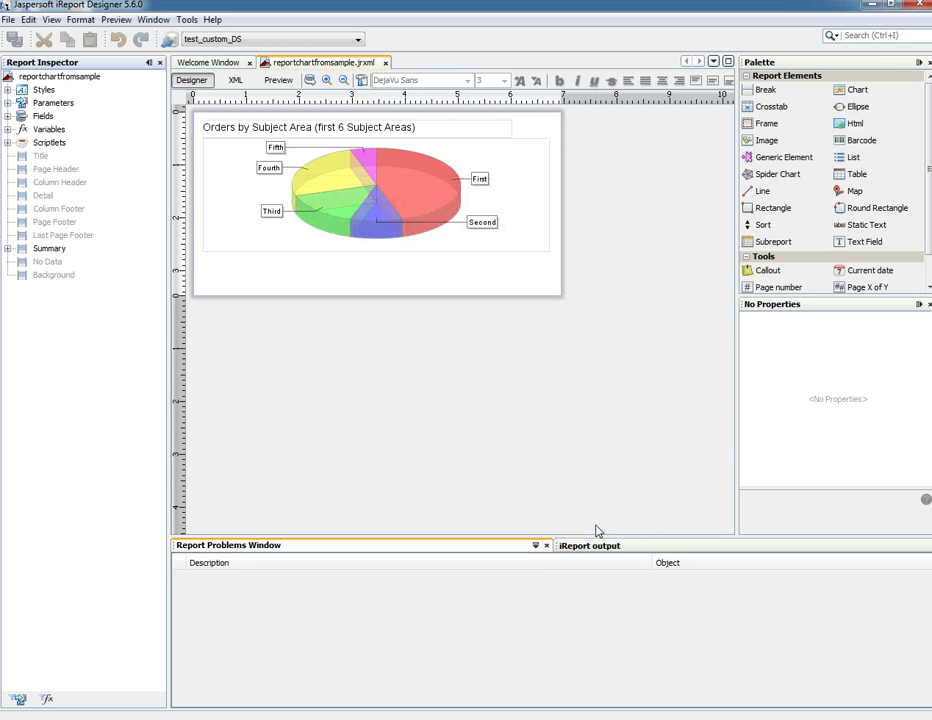
pyautogui.hotkey('alt', 'Tab')
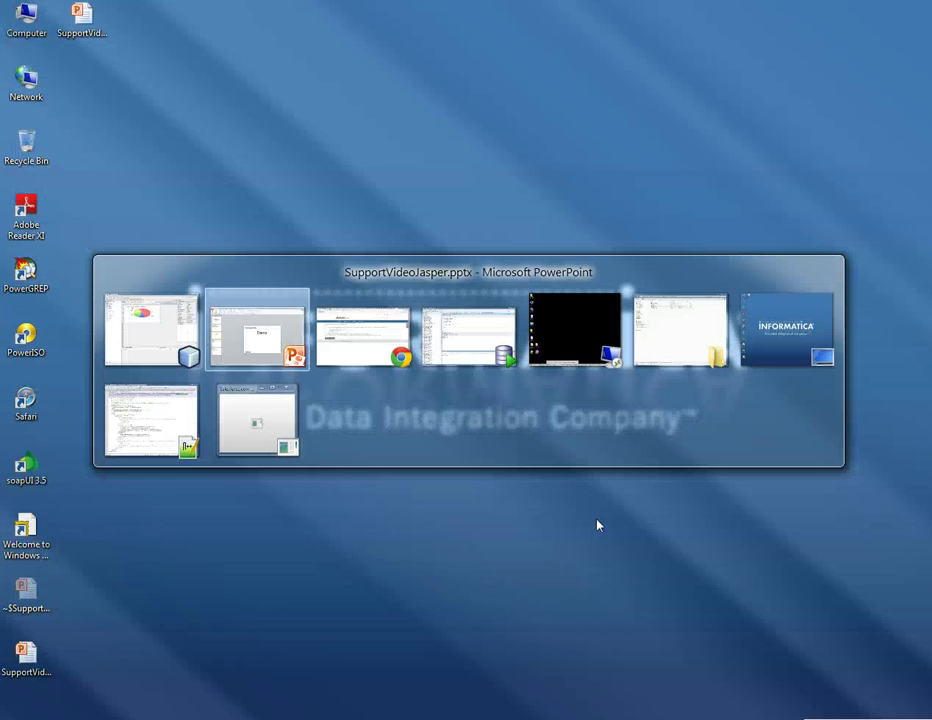
pyautogui.hotkey('alt', 'Tab')
pyautogui.hotkey('alt', 'Tab')
pyautogui.hotkey('alt', 'Tab')
pyautogui.hotkey('alt', 'Tab')
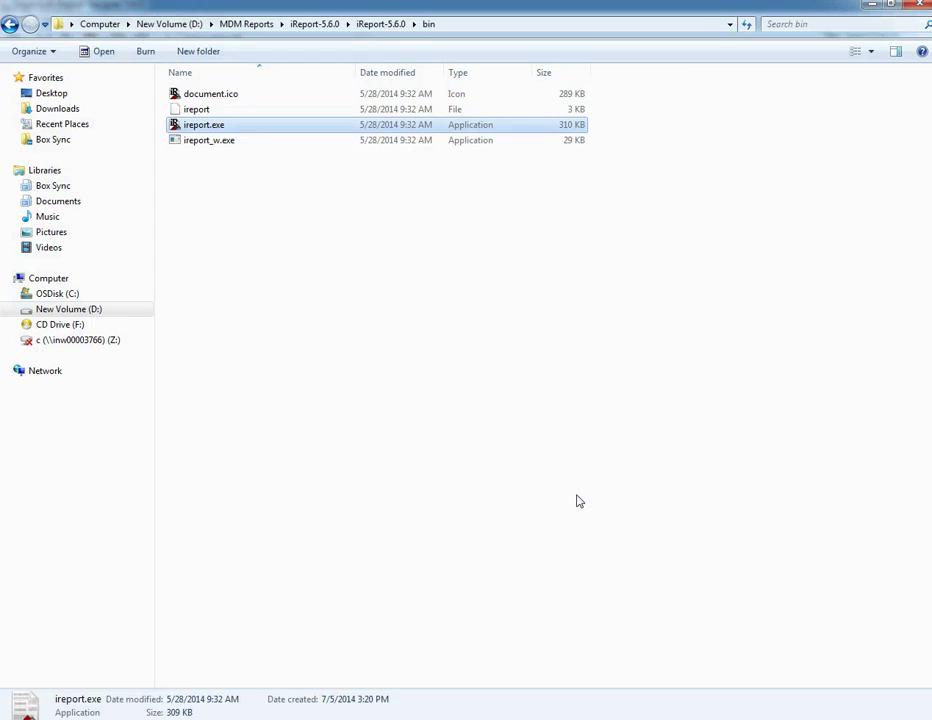
pyautogui.click(578, 499)
pyautogui.click(381, 25)
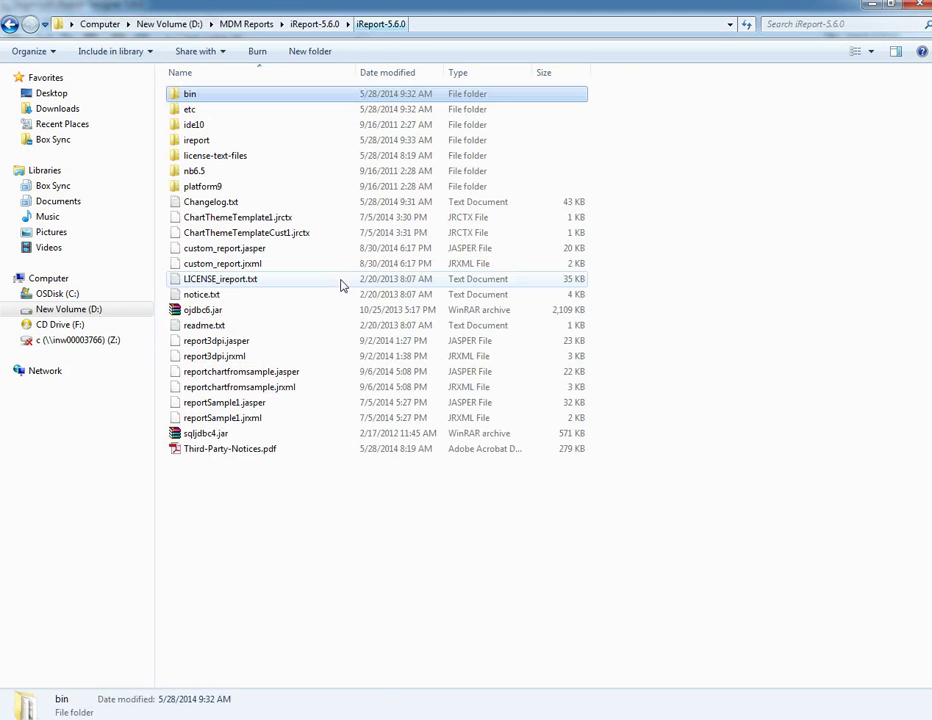
pyautogui.click(333, 526)
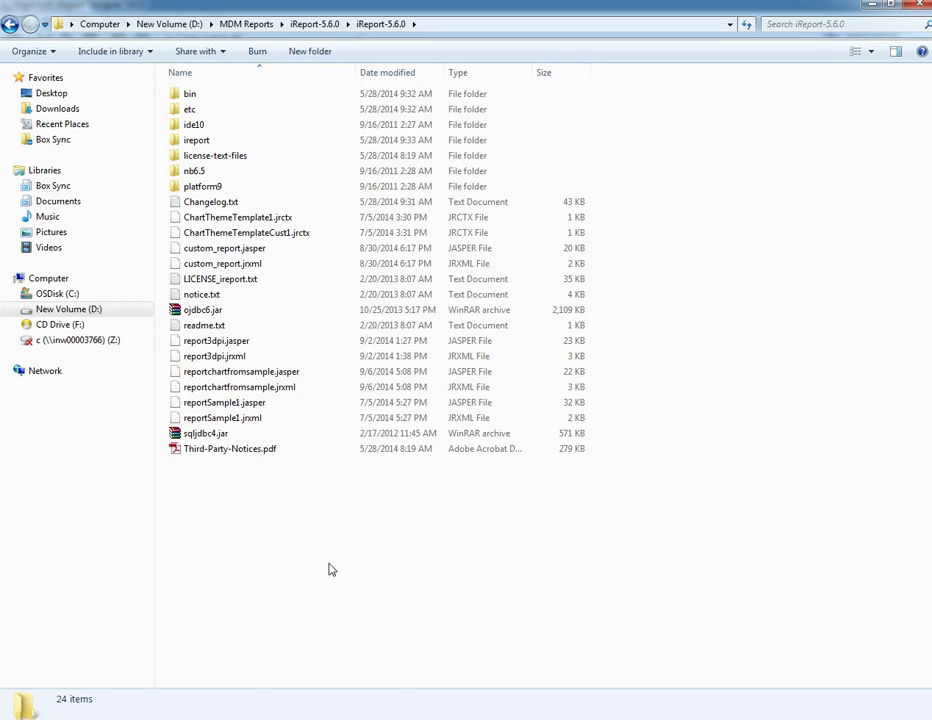
pyautogui.click(213, 315)
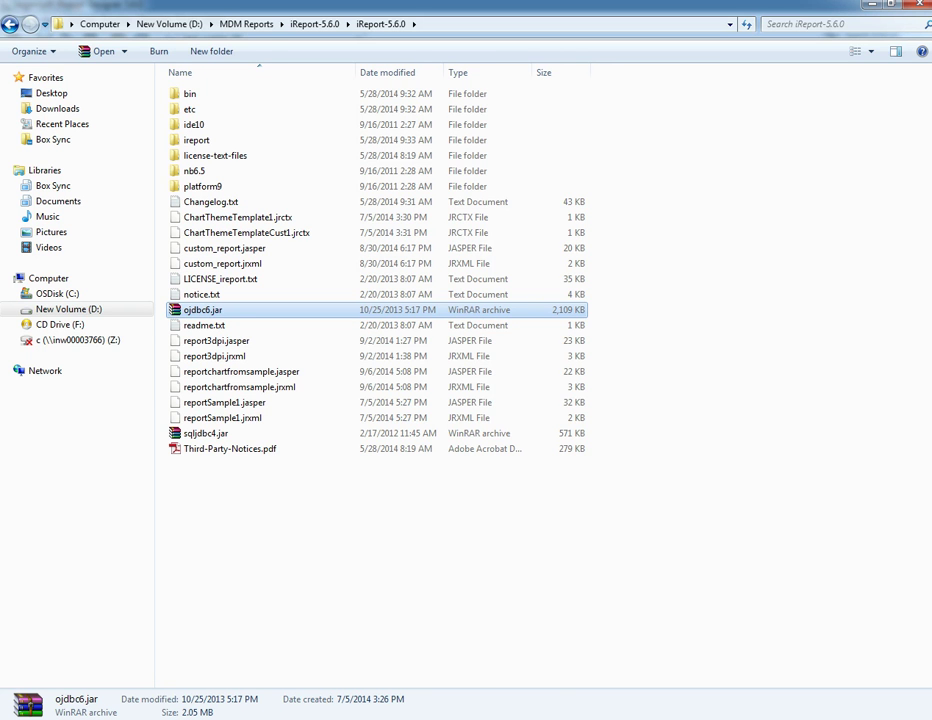
pyautogui.click(460, 695)
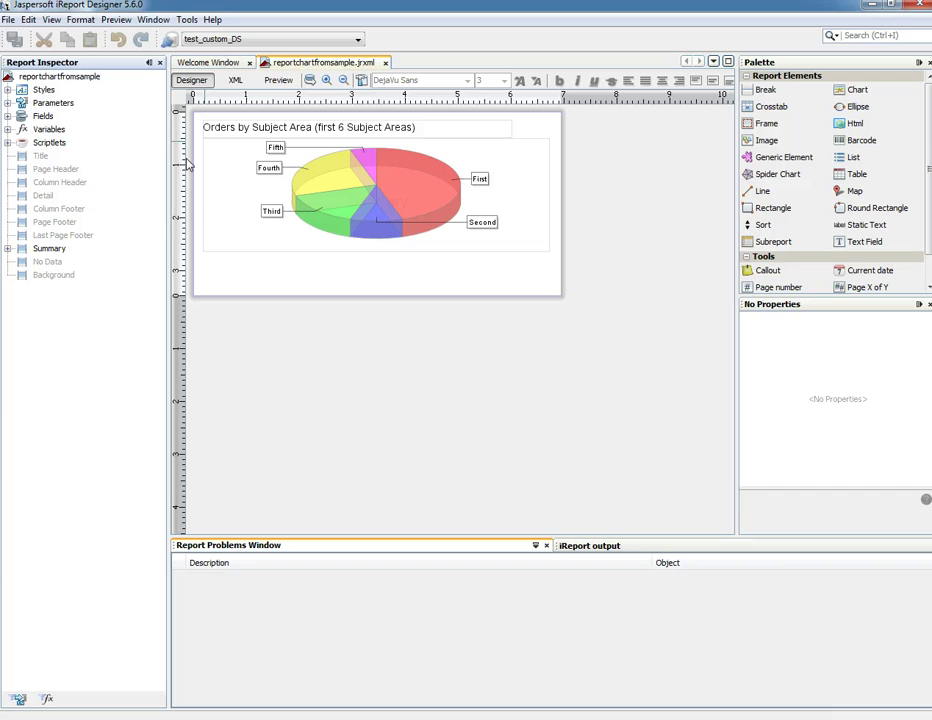
# - Open the Charts sample report from the Help samples
pyautogui.click(214, 20)
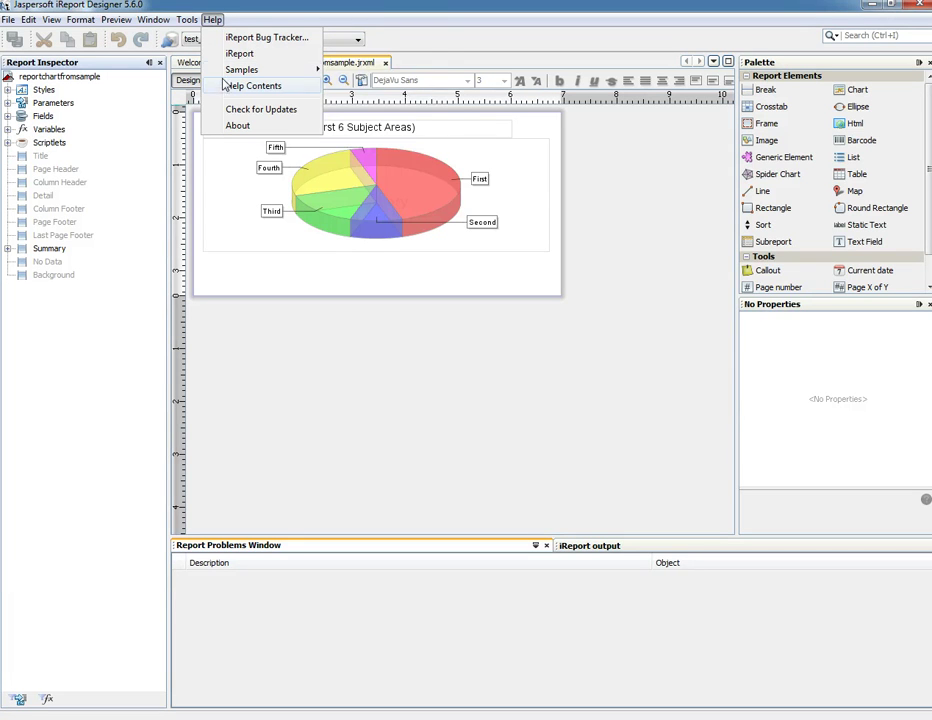
pyautogui.moveTo(225, 74)
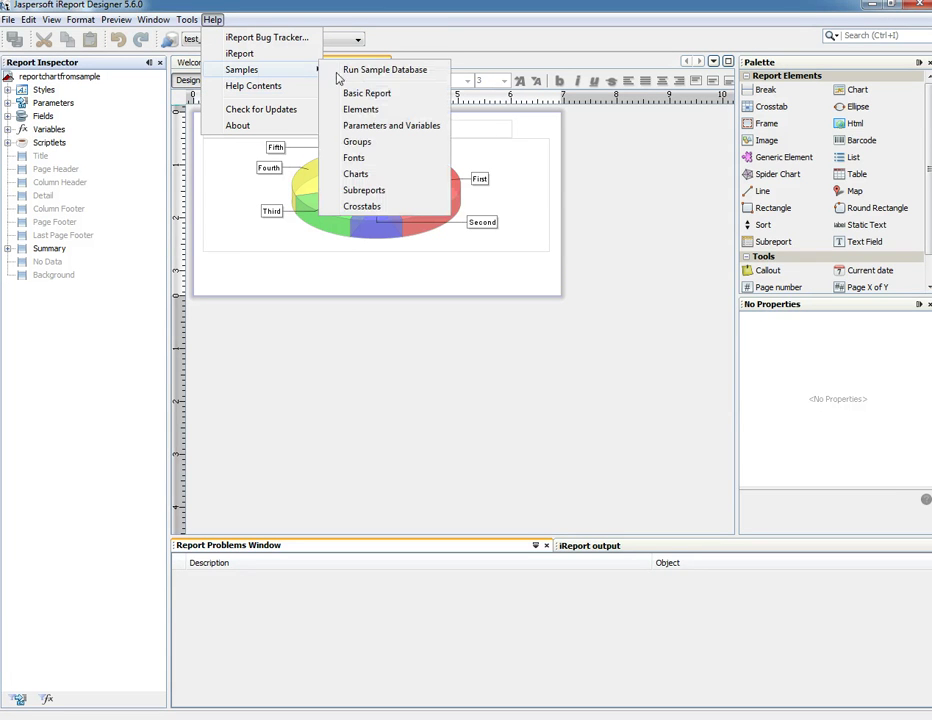
pyautogui.click(355, 175)
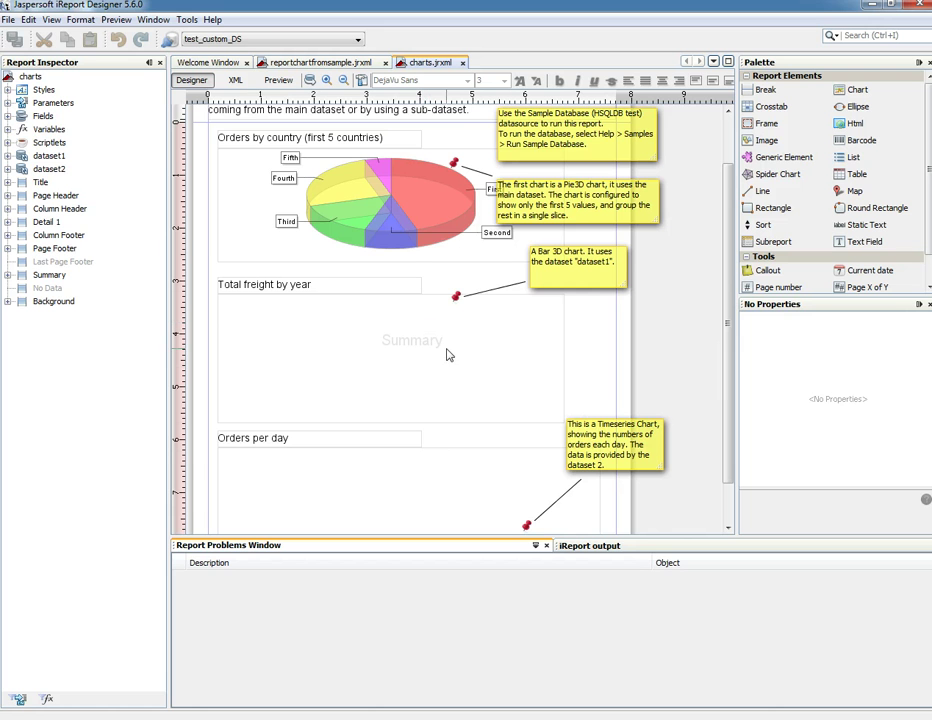
# - Select the Orders by country chart and show the charts.jrxml XML source
pyautogui.scroll(3, 285, 250)
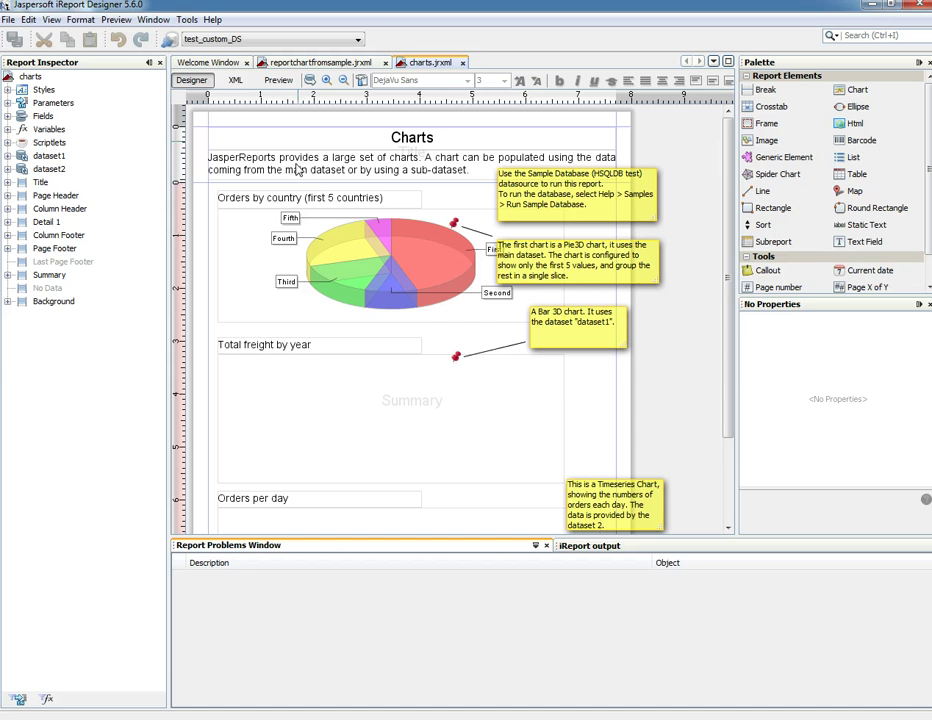
pyautogui.click(307, 200)
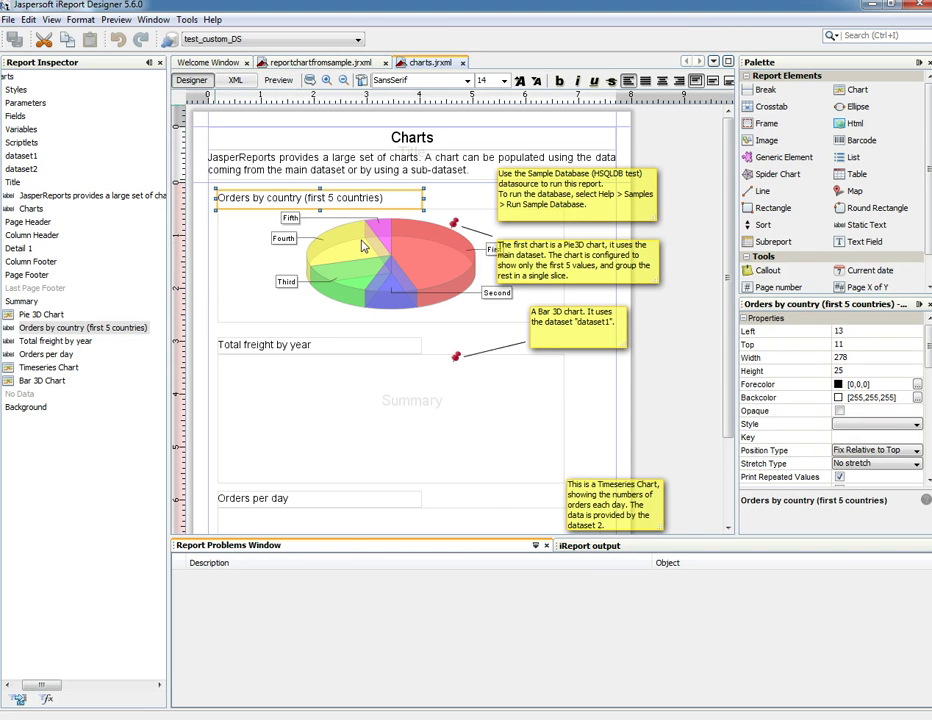
pyautogui.click(234, 80)
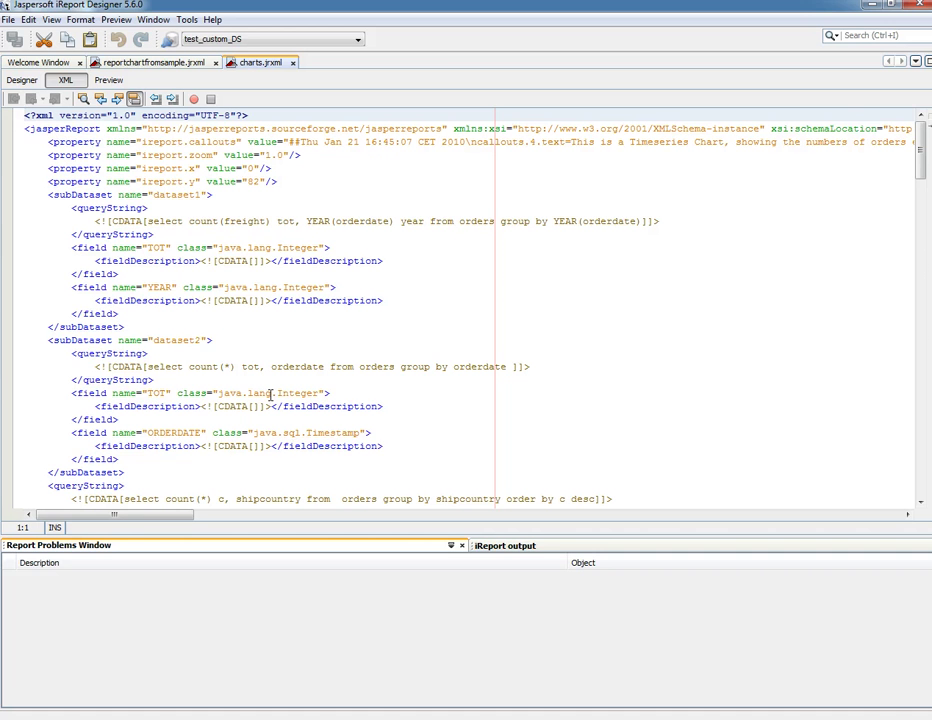
# - Compare charts.jrxml's design and root jasperReport element, then open the reportchartfromsample design
pyautogui.click(22, 82)
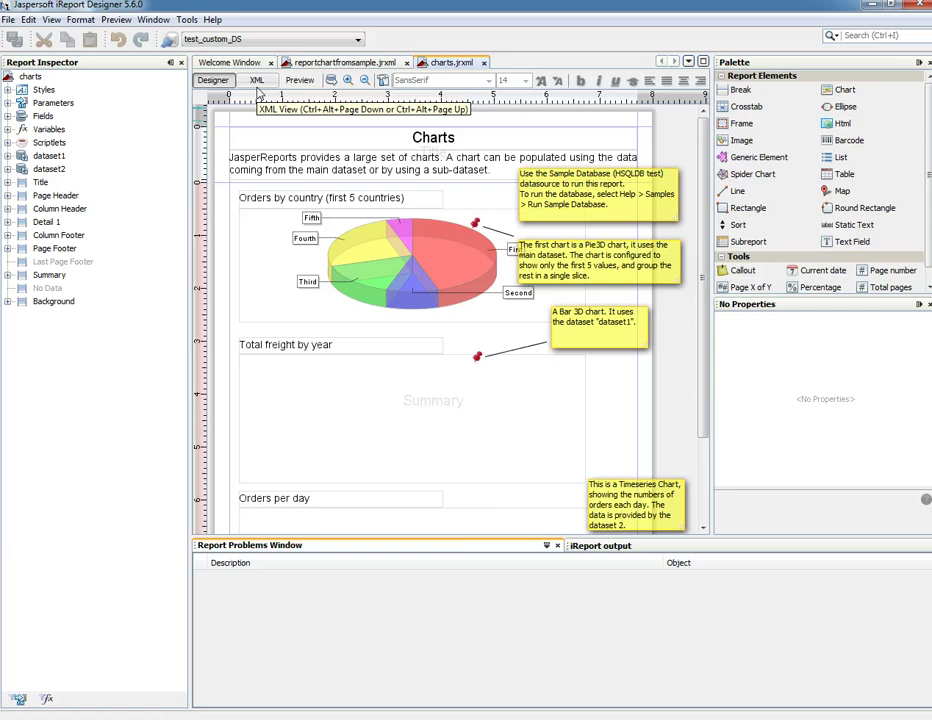
pyautogui.click(257, 82)
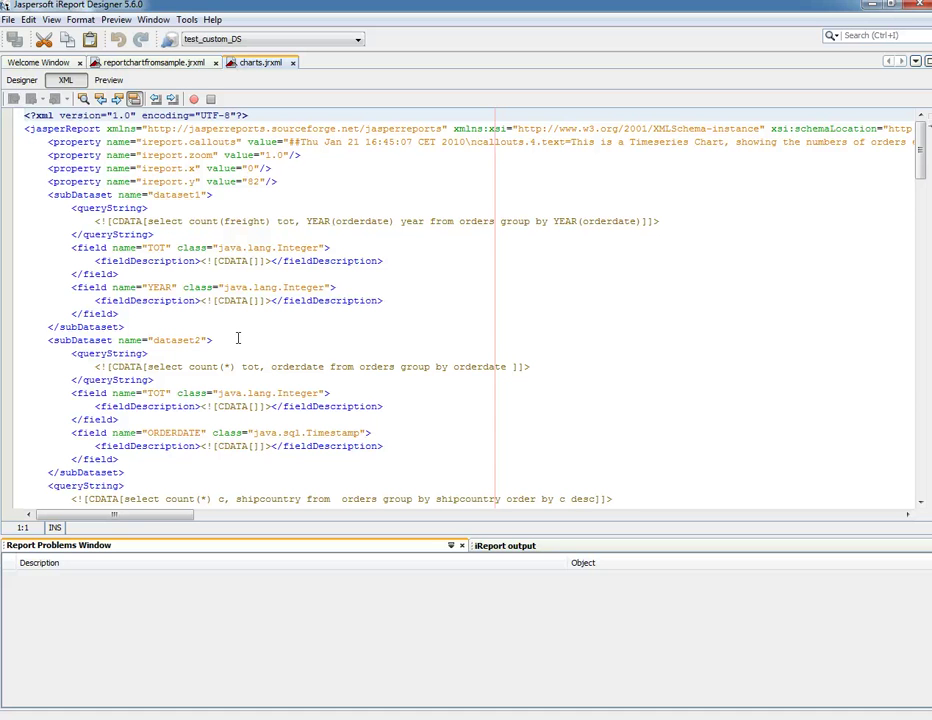
pyautogui.click(80, 129)
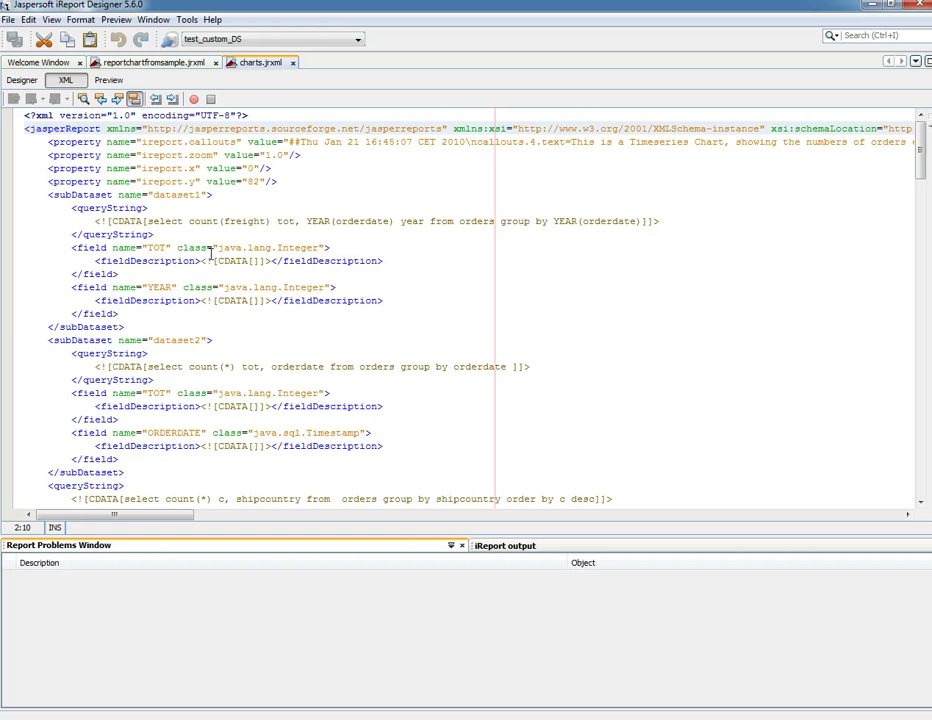
pyautogui.click(158, 67)
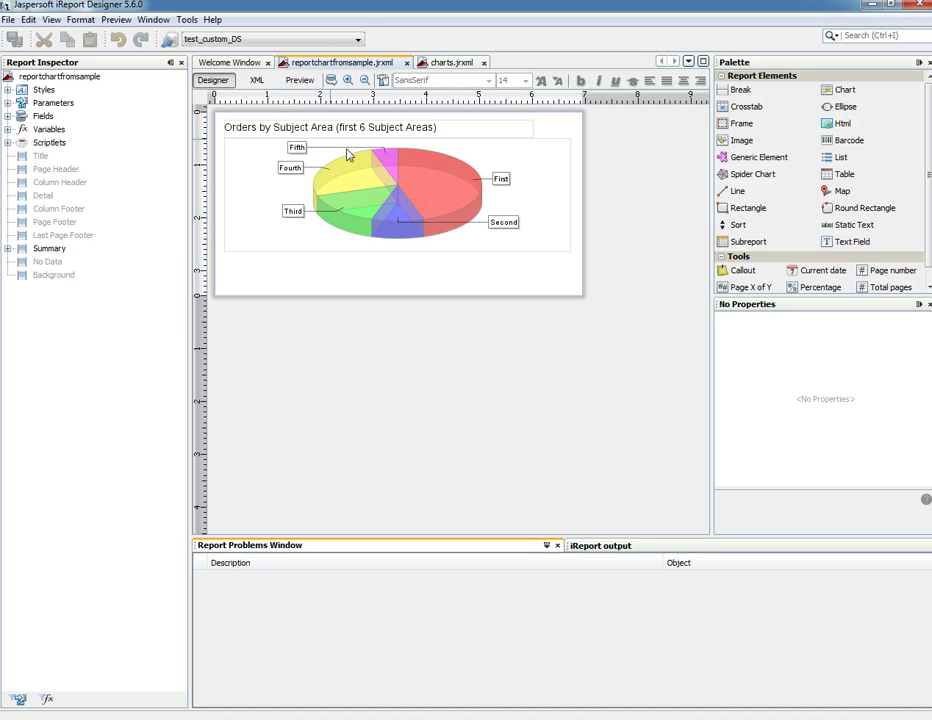
# - Show reportchartfromsample's XML full-width and select its report name and page attributes
pyautogui.doubleClick(257, 82)
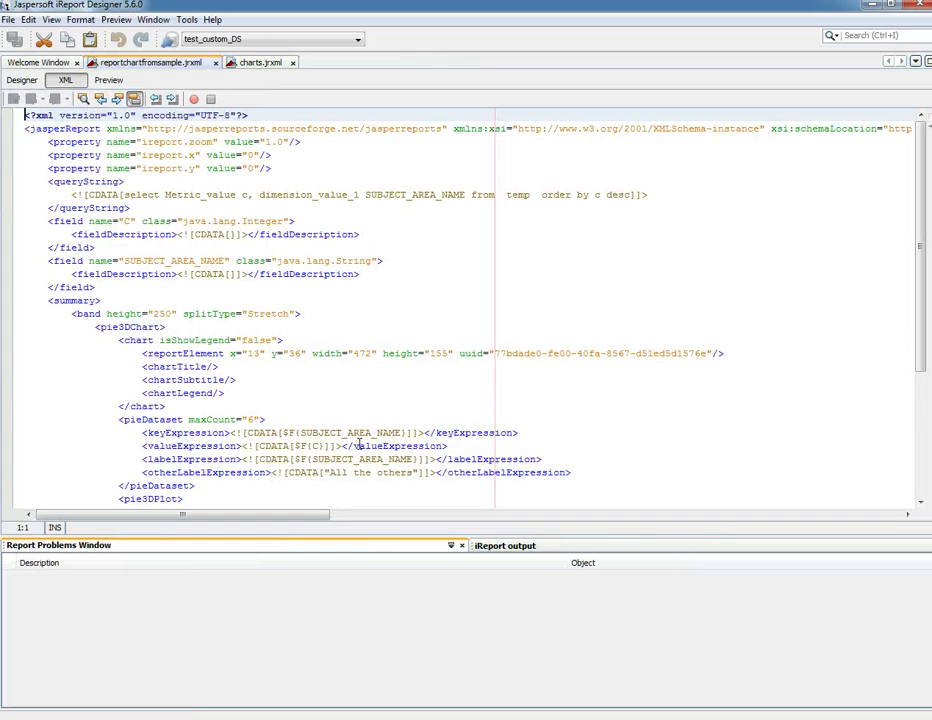
pyautogui.moveTo(280, 515); pyautogui.dragTo(594, 476)
pyautogui.doubleClick(695, 129)
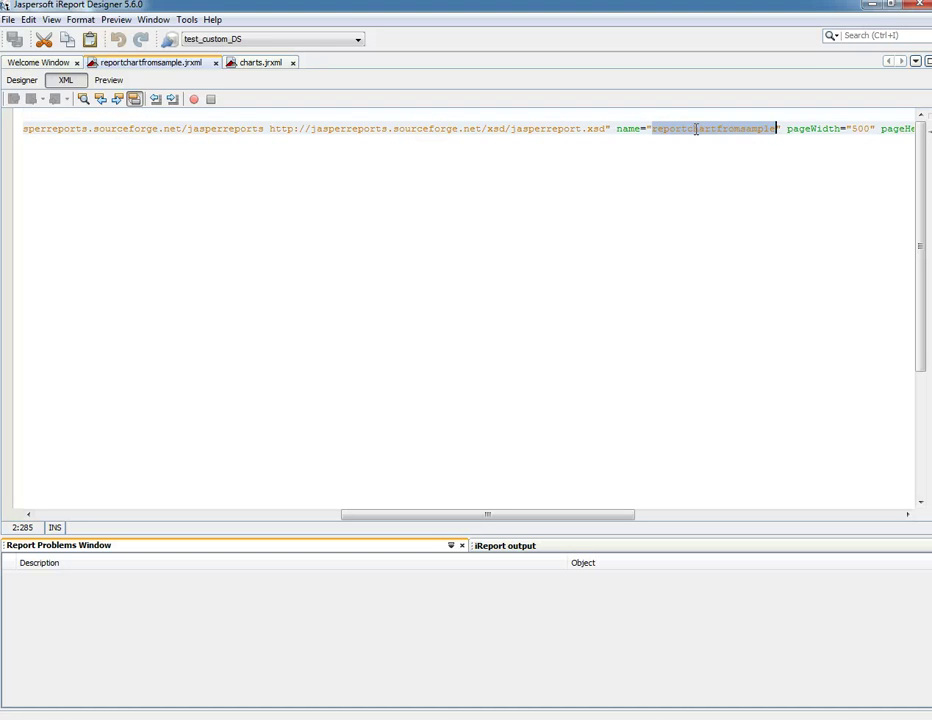
pyautogui.moveTo(617, 131); pyautogui.dragTo(760, 131)
pyautogui.moveTo(401, 518); pyautogui.dragTo(616, 514)
pyautogui.moveTo(777, 133); pyautogui.dragTo(623, 129)
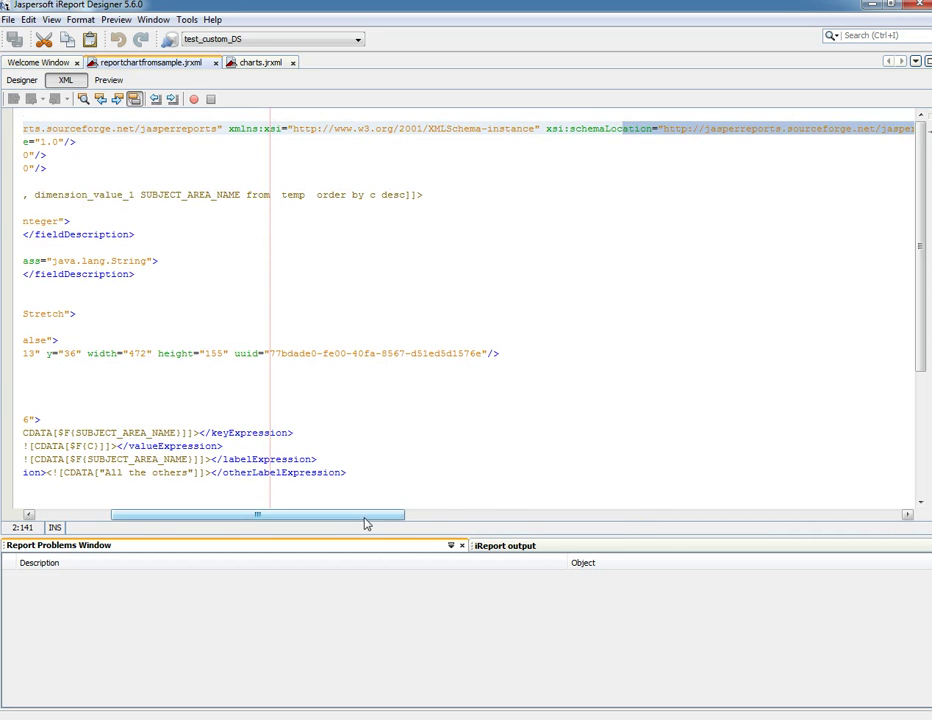
pyautogui.moveTo(366, 522); pyautogui.dragTo(643, 503)
# - Review the pie chart's label expression further down the XML source
pyautogui.click(600, 167)
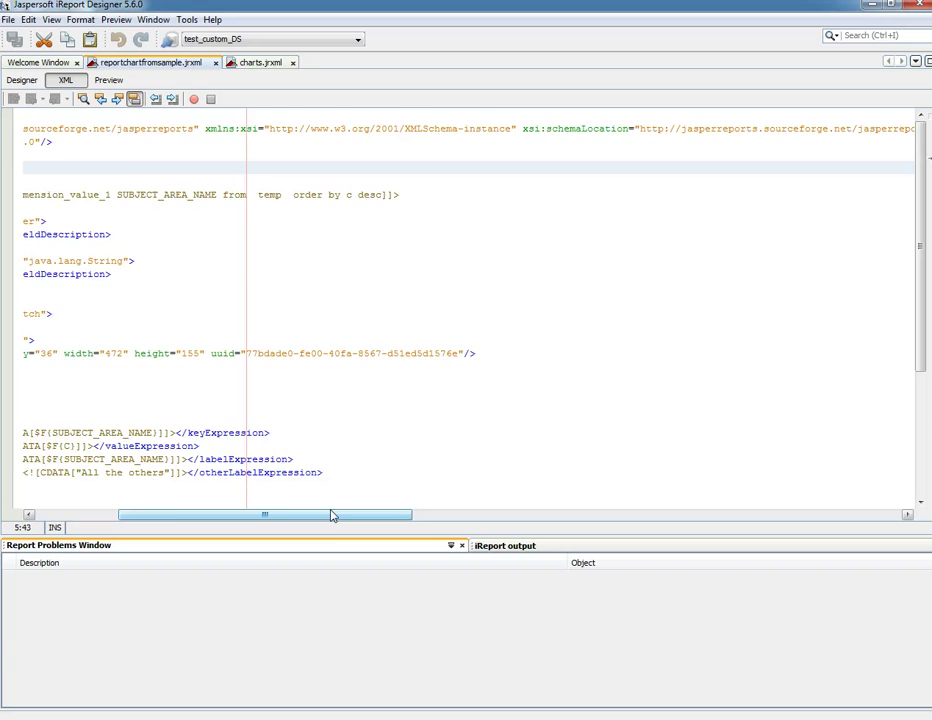
pyautogui.moveTo(333, 514); pyautogui.dragTo(270, 508)
pyautogui.click(290, 459)
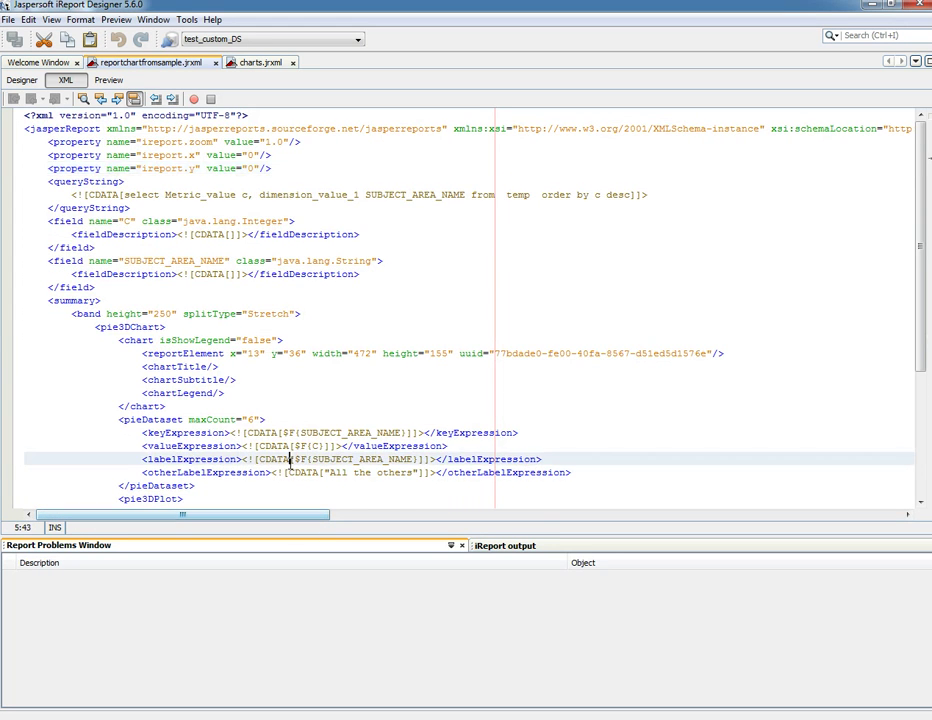
pyautogui.scroll(-5, 279, 441)
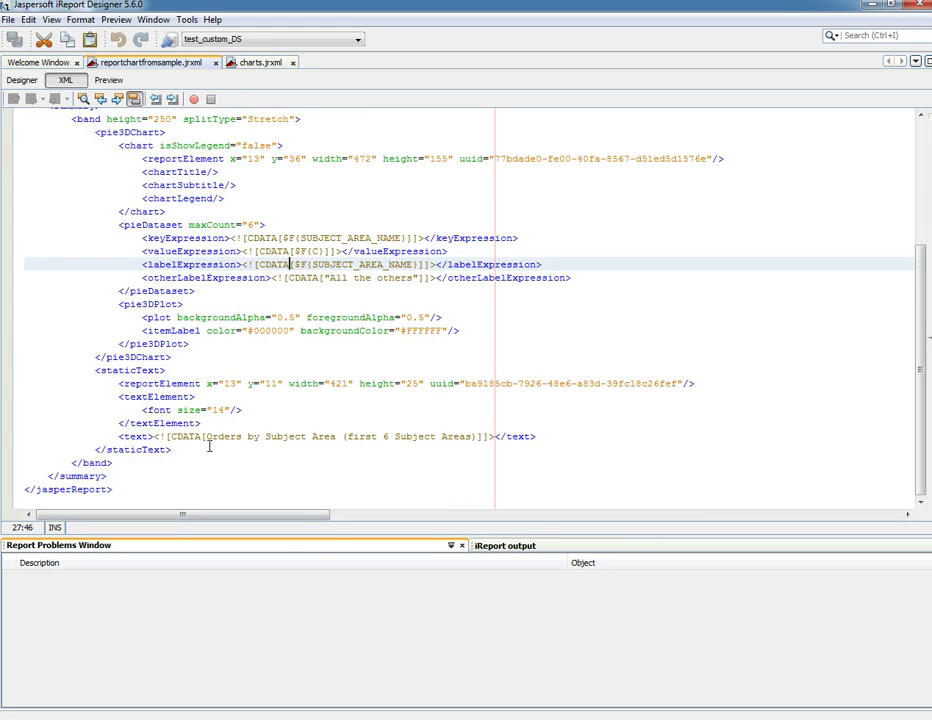
# - Preview reportchartfromsample to render the 3D pie chart with live subject-area data
pyautogui.scroll(5, 210, 445)
pyautogui.click(109, 80)
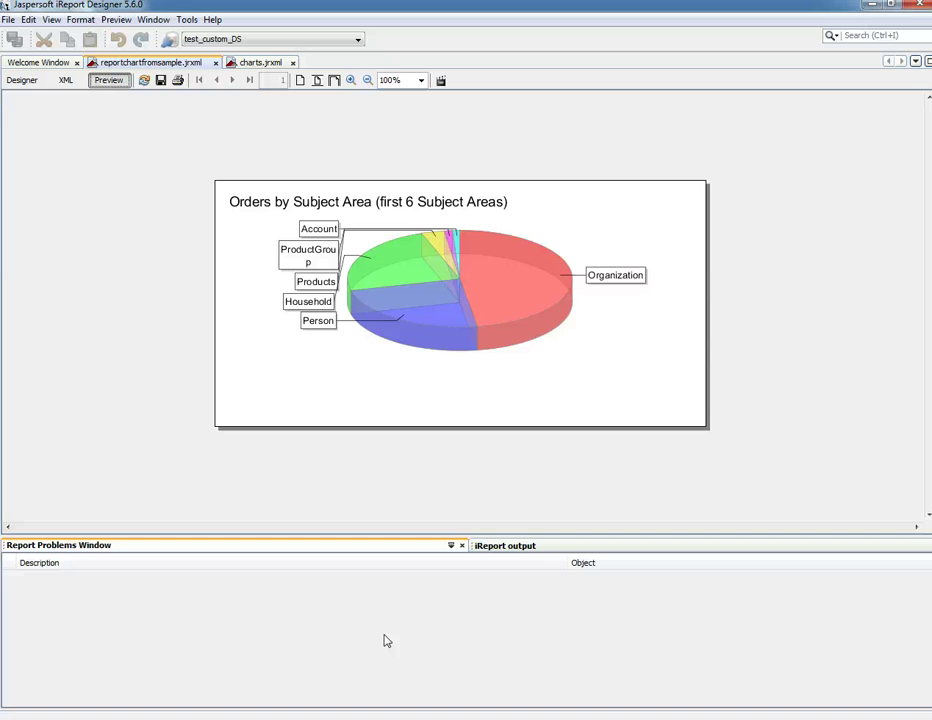
# - Select reportchartfromsample.jasper in the iReport-5.6.0 folder and switch to the remote server session
pyautogui.hotkey('alt', 'Tab')
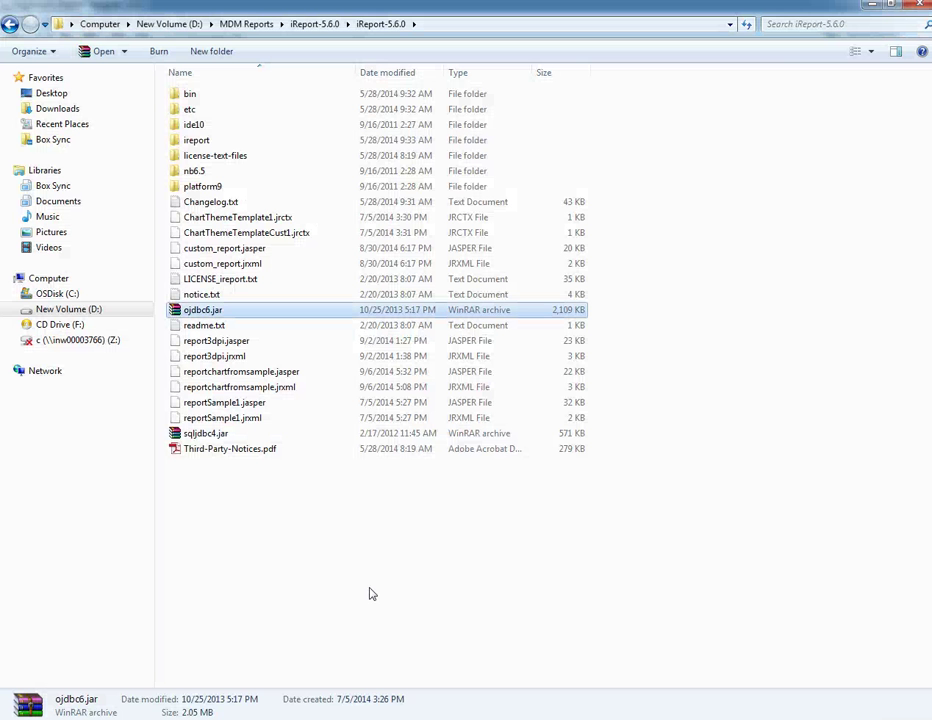
pyautogui.click(370, 593)
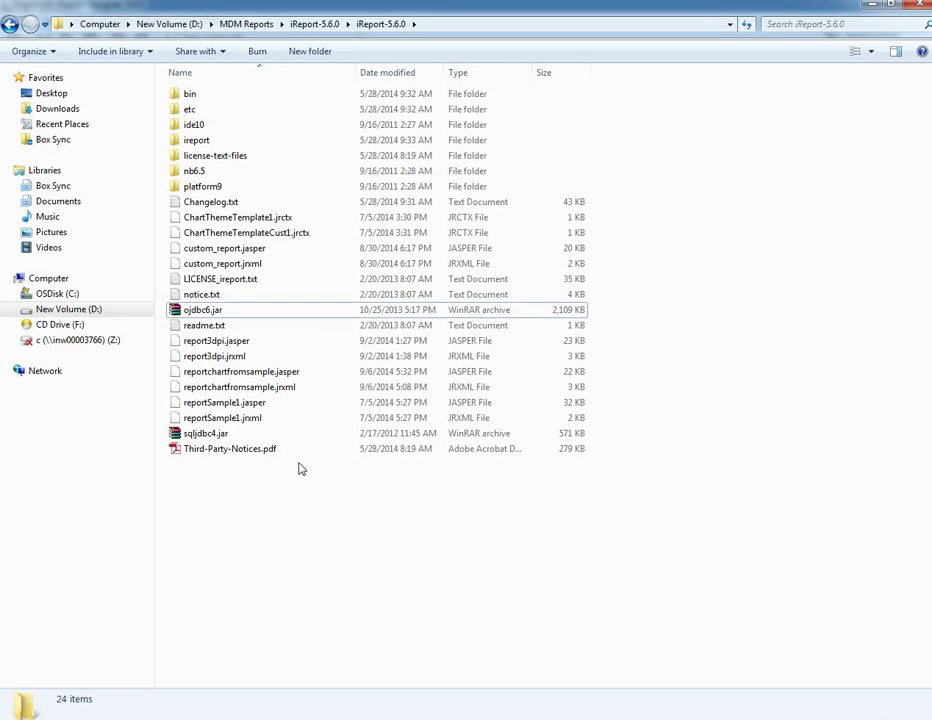
pyautogui.click(264, 376)
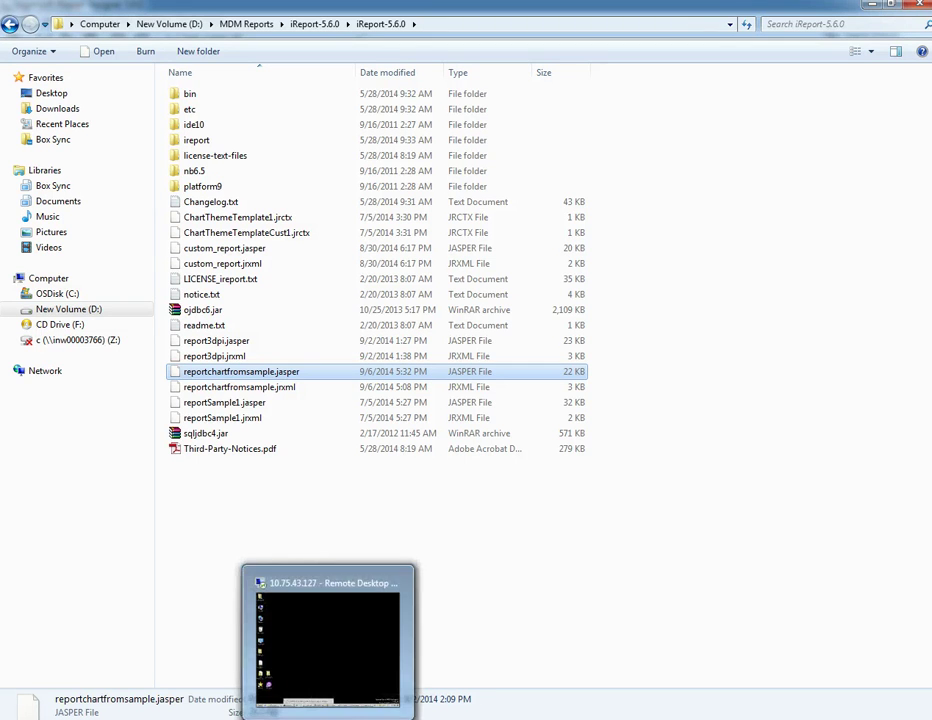
pyautogui.click(312, 621)
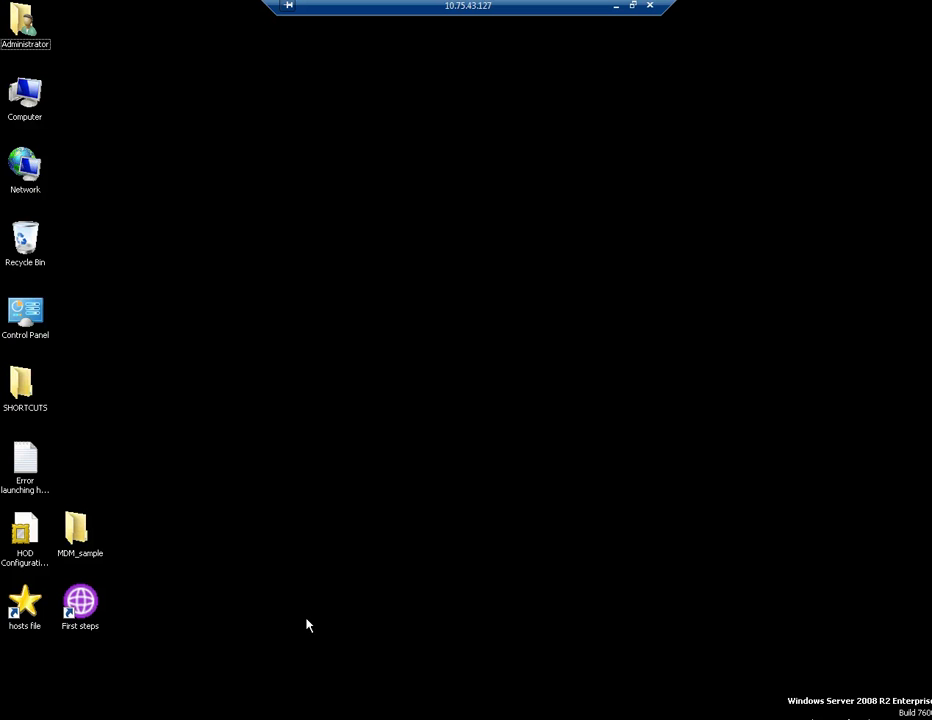
# - Browse on the server to C:\infamdm\hub\server\resources\reports
pyautogui.press('super+e')
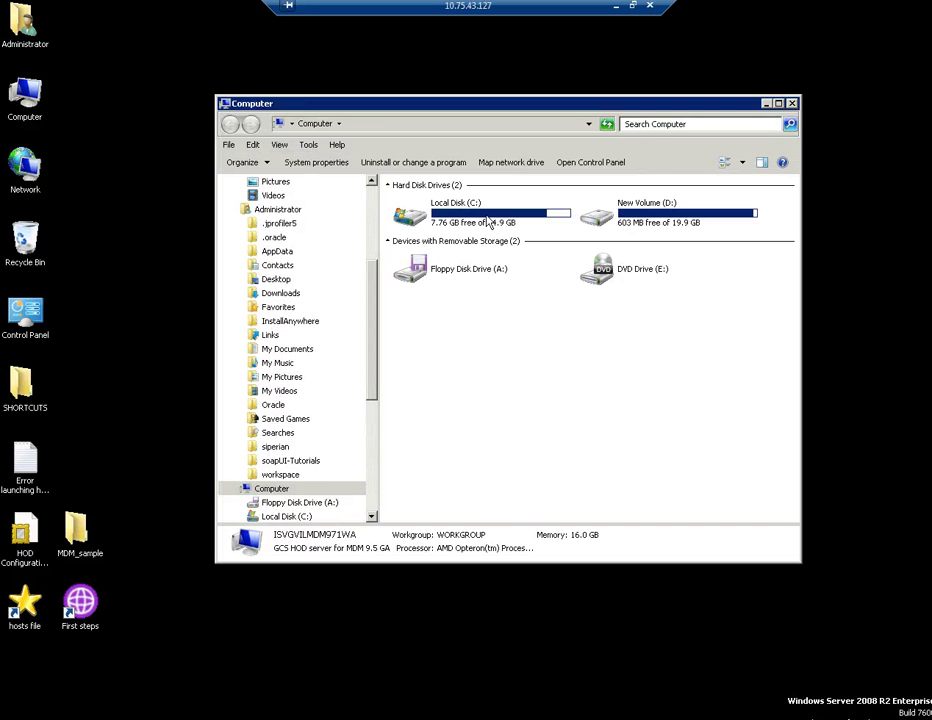
pyautogui.click(488, 220)
pyautogui.doubleClick(488, 220)
pyautogui.doubleClick(412, 297)
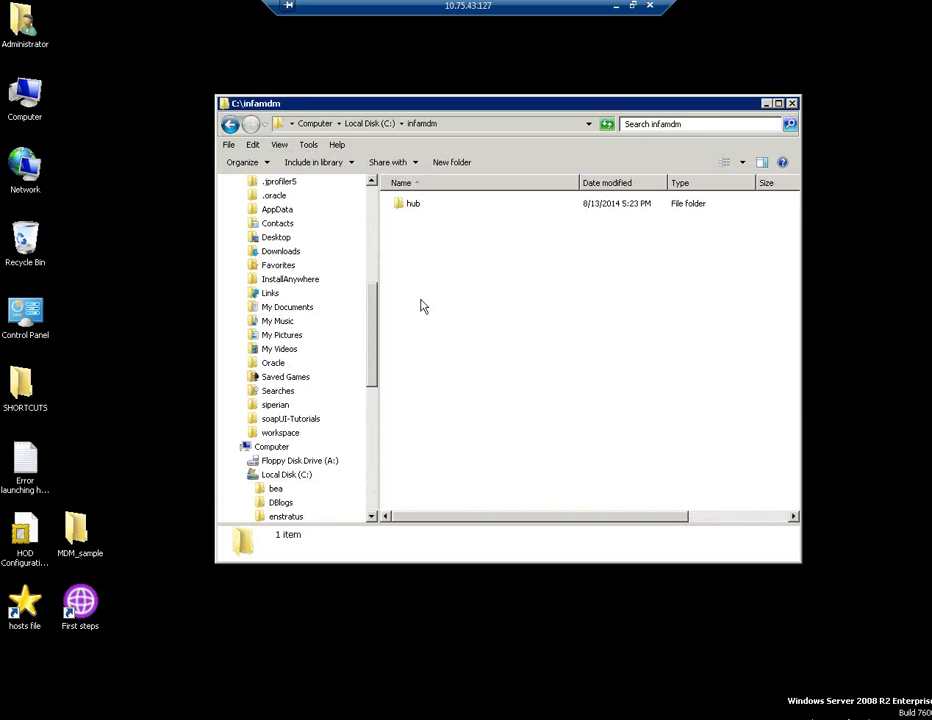
pyautogui.click(420, 205)
pyautogui.doubleClick(420, 205)
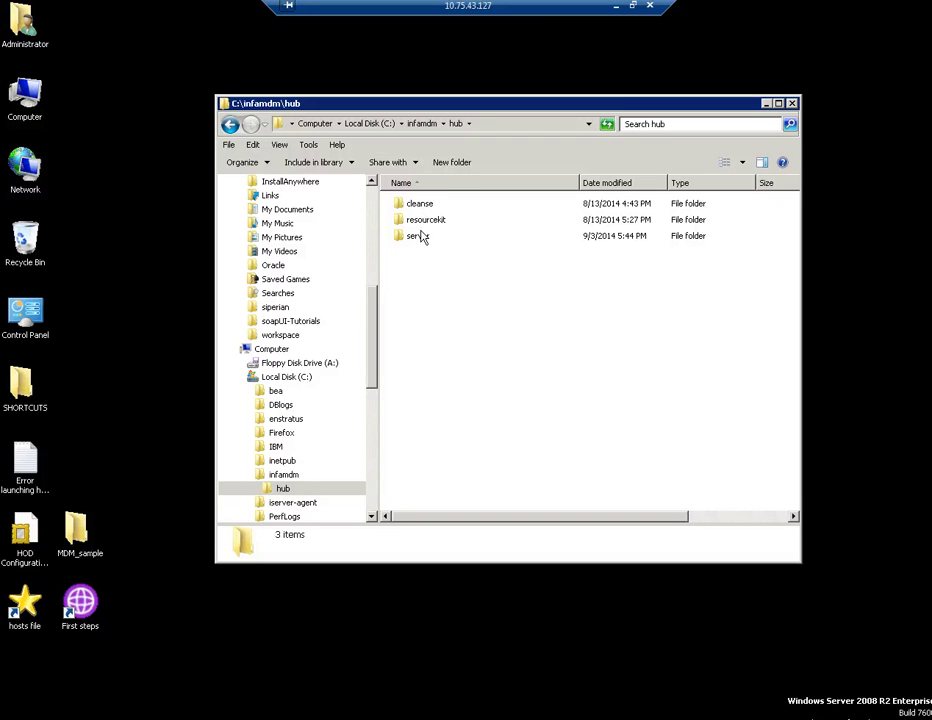
pyautogui.click(420, 237)
pyautogui.doubleClick(420, 237)
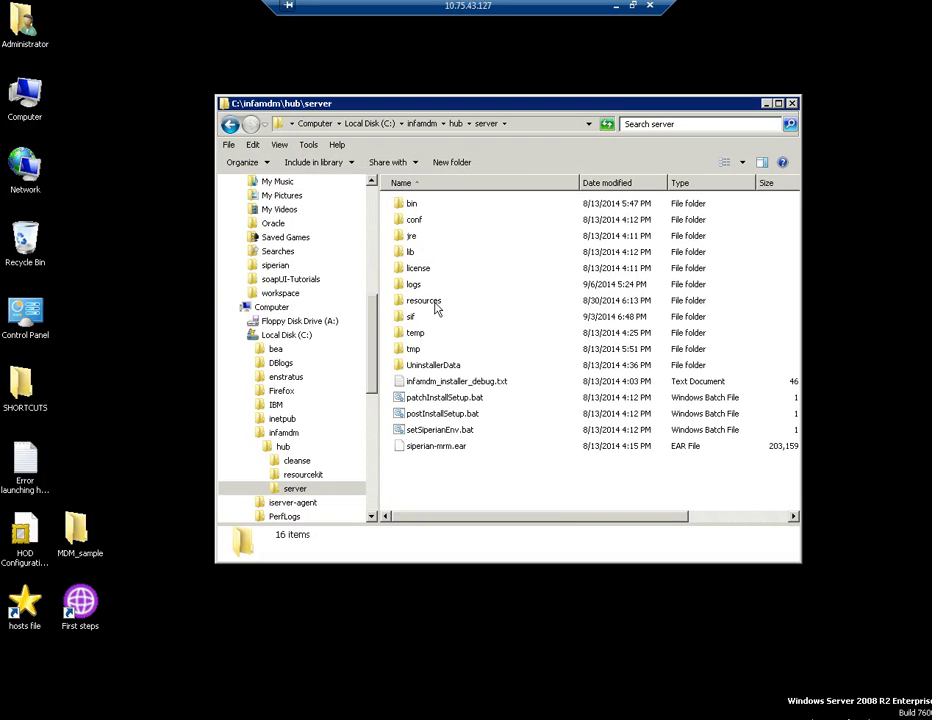
pyautogui.click(435, 305)
pyautogui.doubleClick(435, 305)
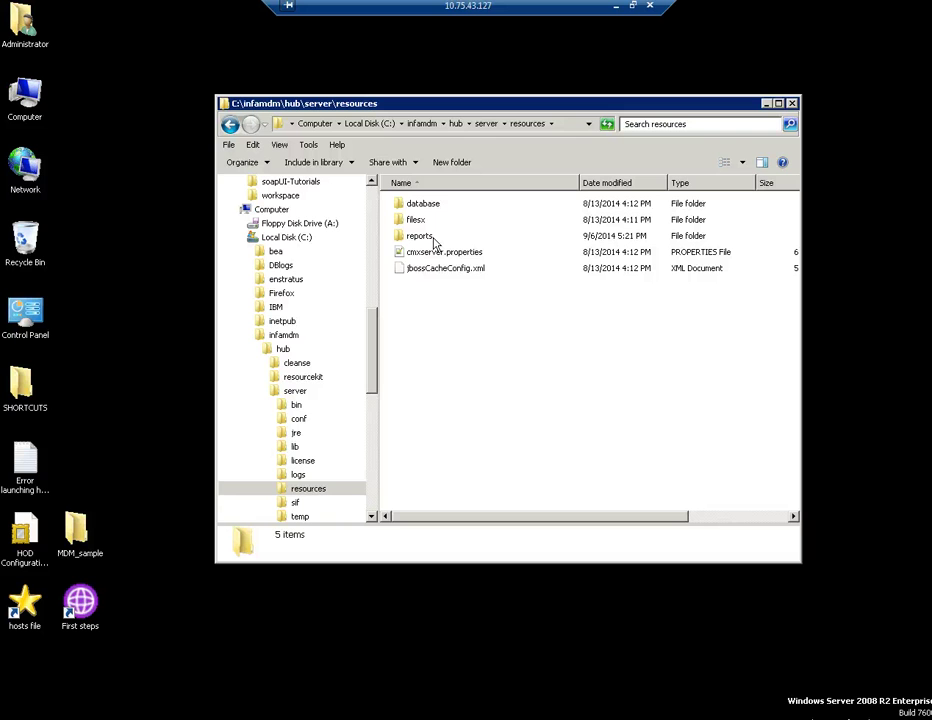
pyautogui.doubleClick(434, 242)
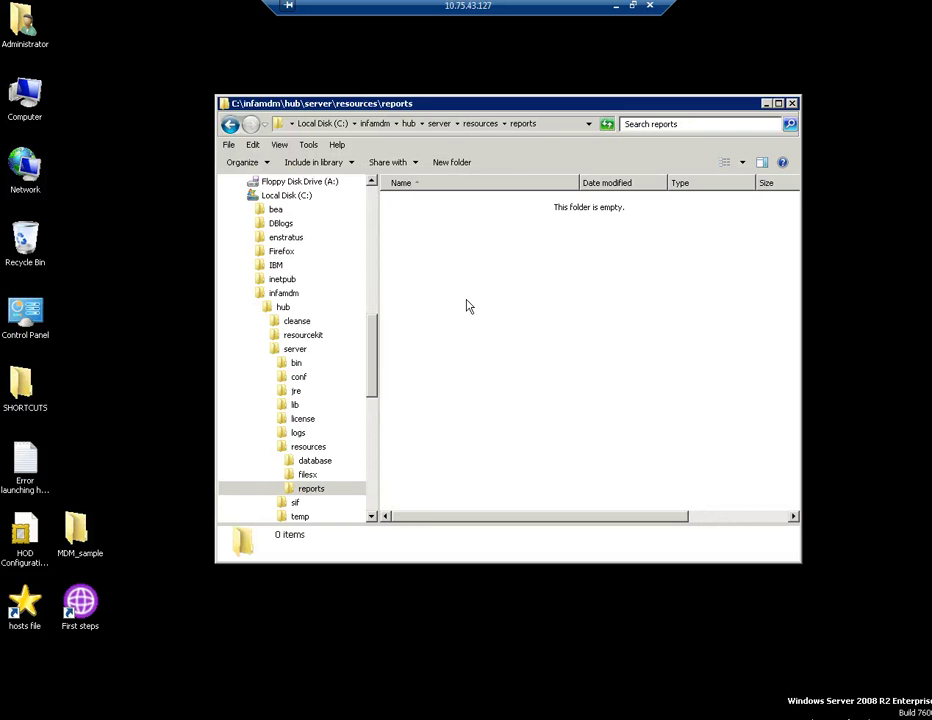
# - Paste reportchartfromsample.jasper into the reports folder and close Explorer
pyautogui.hotkey('ctrl', 'v')
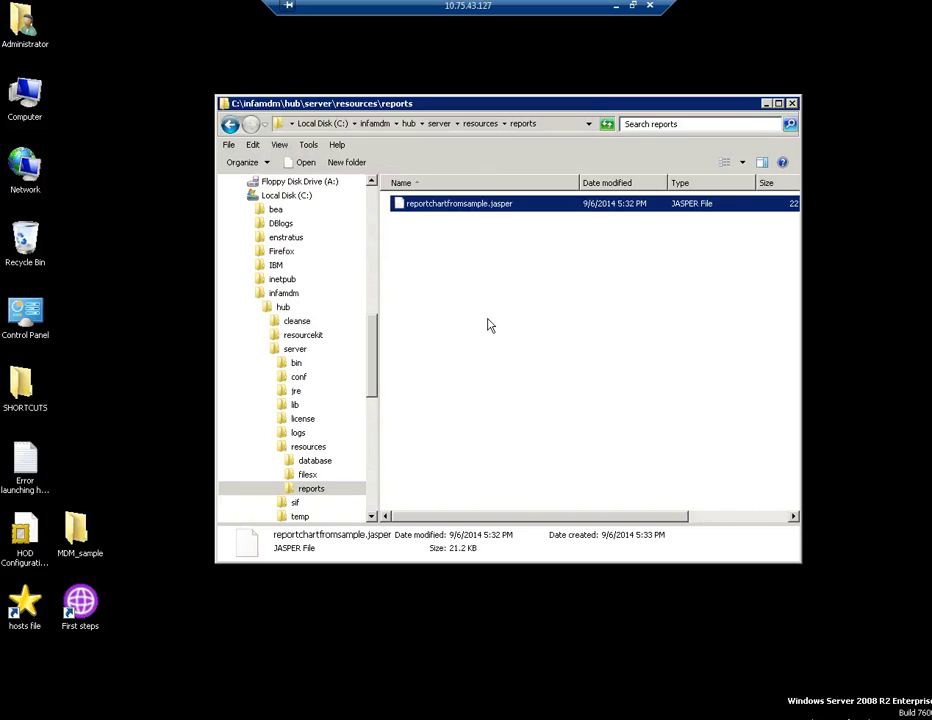
pyautogui.click(512, 337)
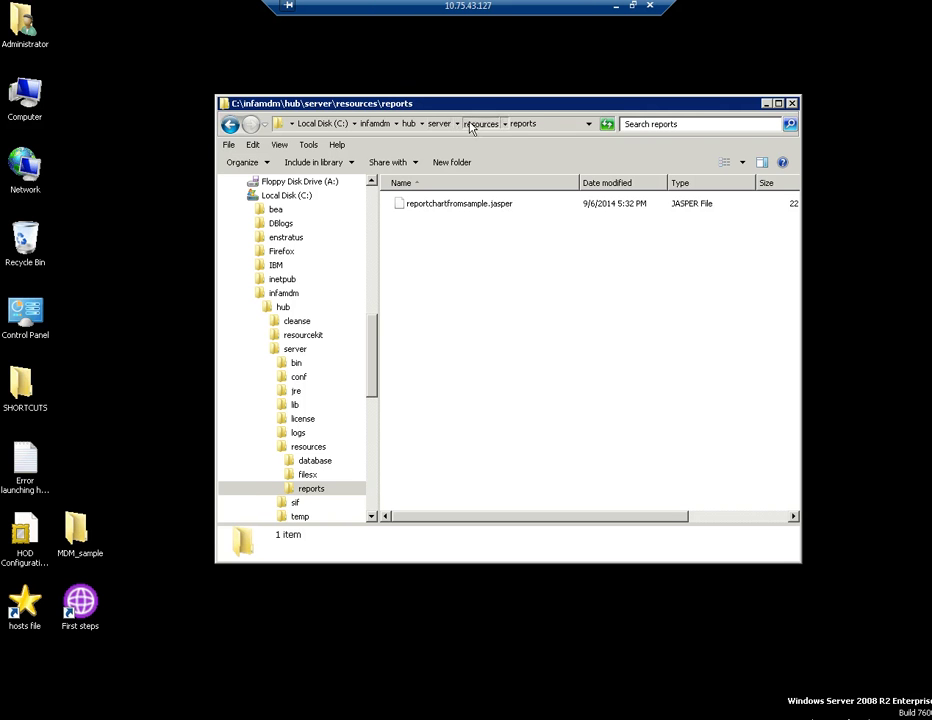
pyautogui.click(470, 124)
pyautogui.click(791, 103)
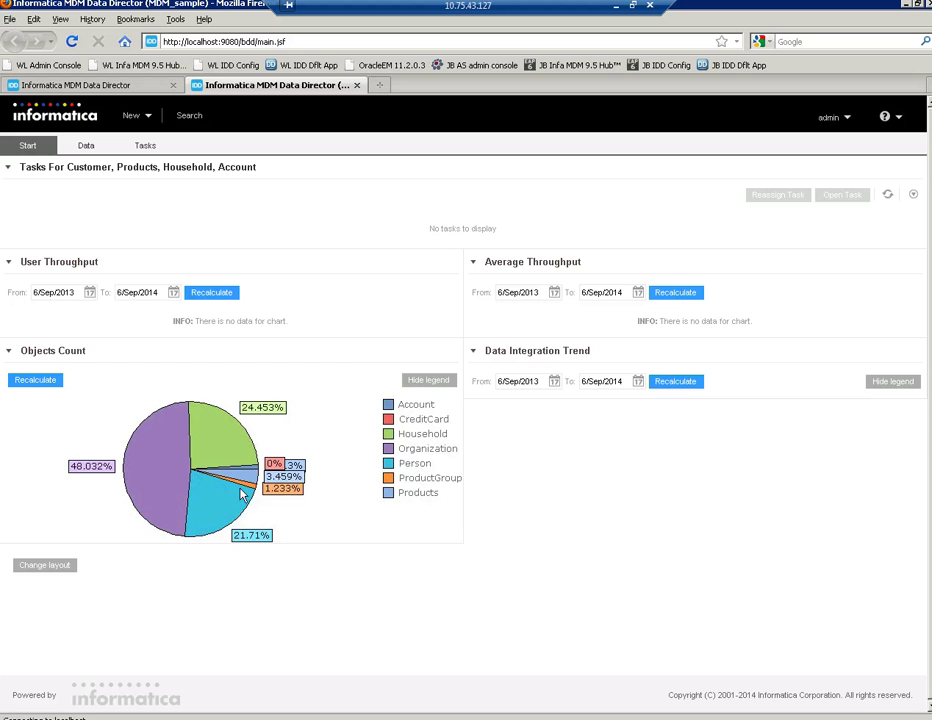
# - Cancel the dashboard layout change, log out of Data Director, and close the login tab
pyautogui.click(68, 569)
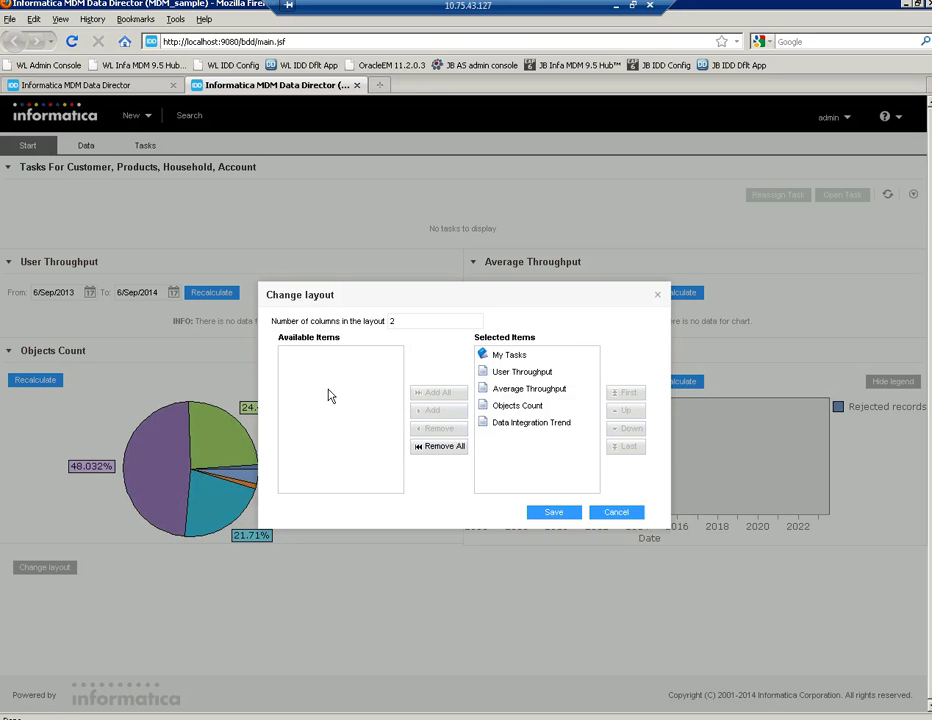
pyautogui.click(616, 514)
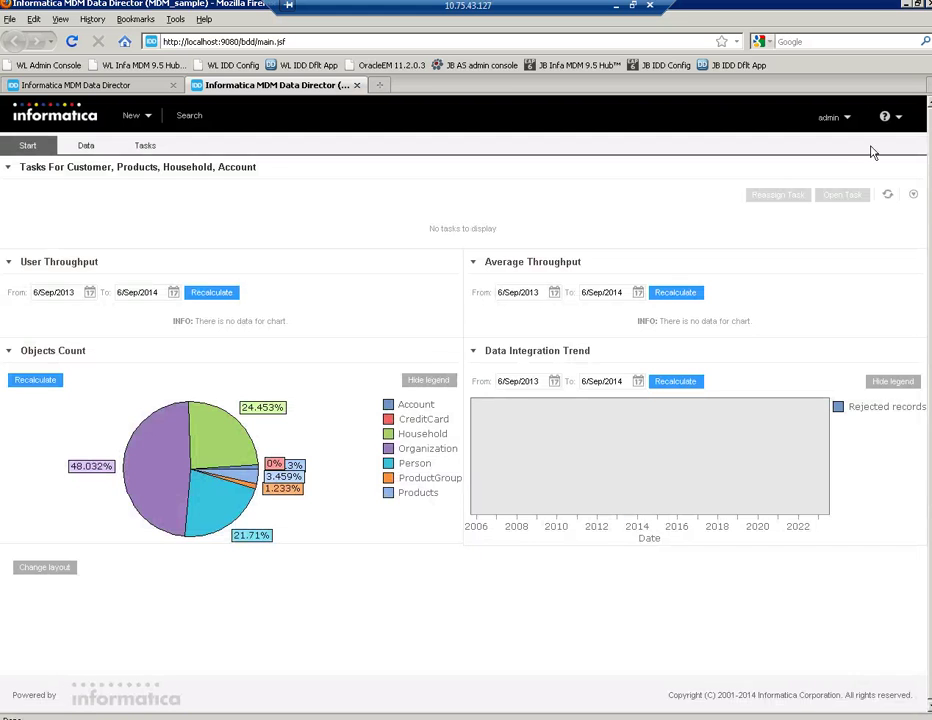
pyautogui.click(832, 117)
pyautogui.click(834, 152)
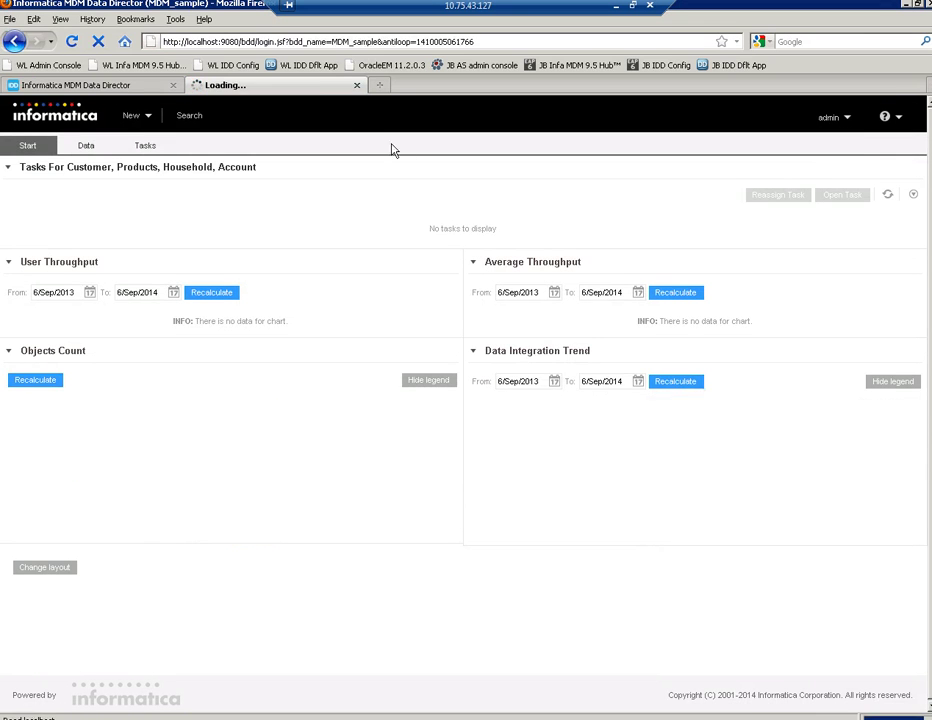
pyautogui.click(357, 86)
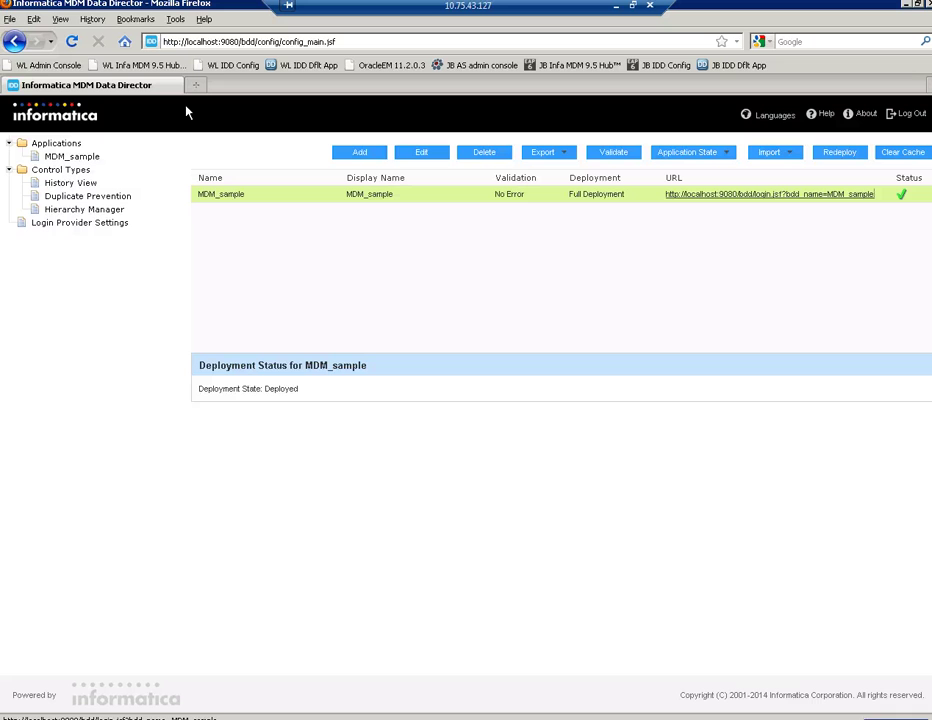
# - Log out of and back into the configuration application, then return to BDDConfig.xml
pyautogui.click(906, 114)
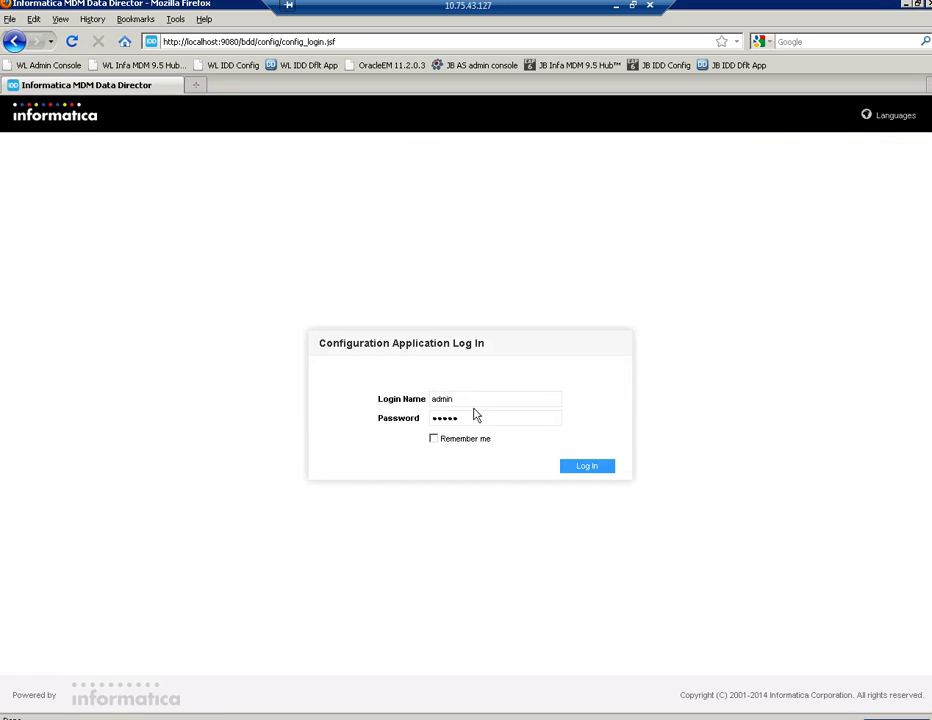
pyautogui.click(586, 466)
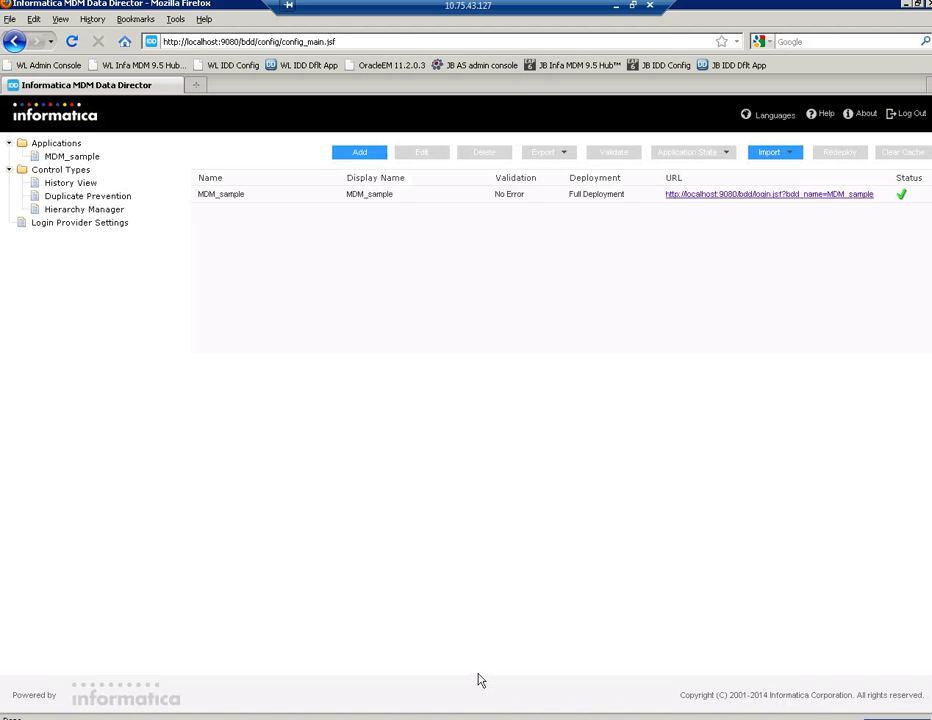
pyautogui.hotkey('alt', 'Tab')
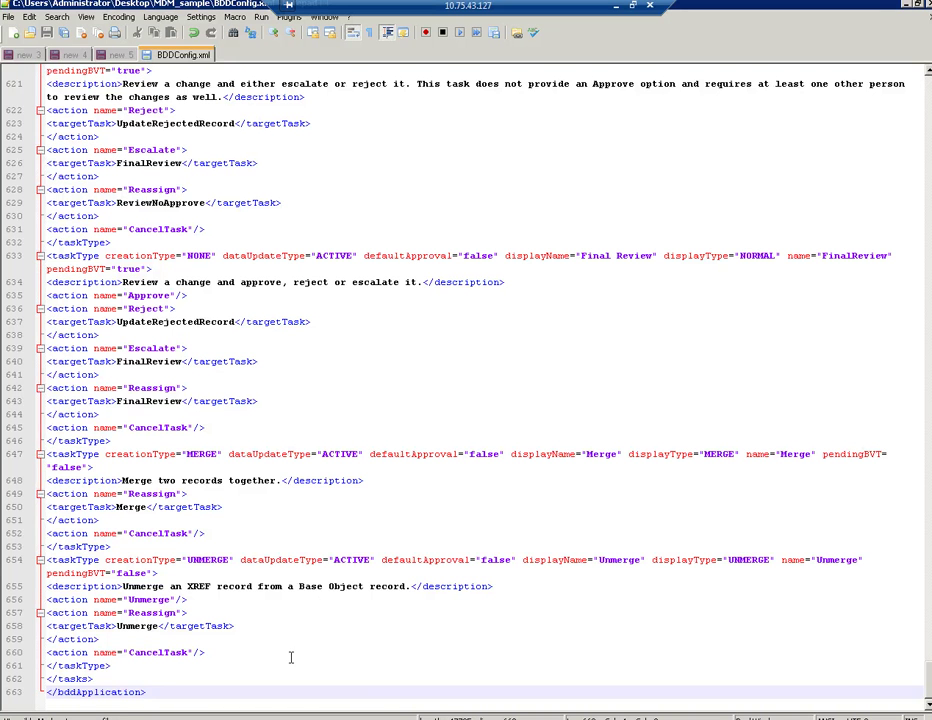
# - Mark the spot after </tasks> in BDDConfig.xml, then select new 5's reportDefinition line
pyautogui.click(266, 678)
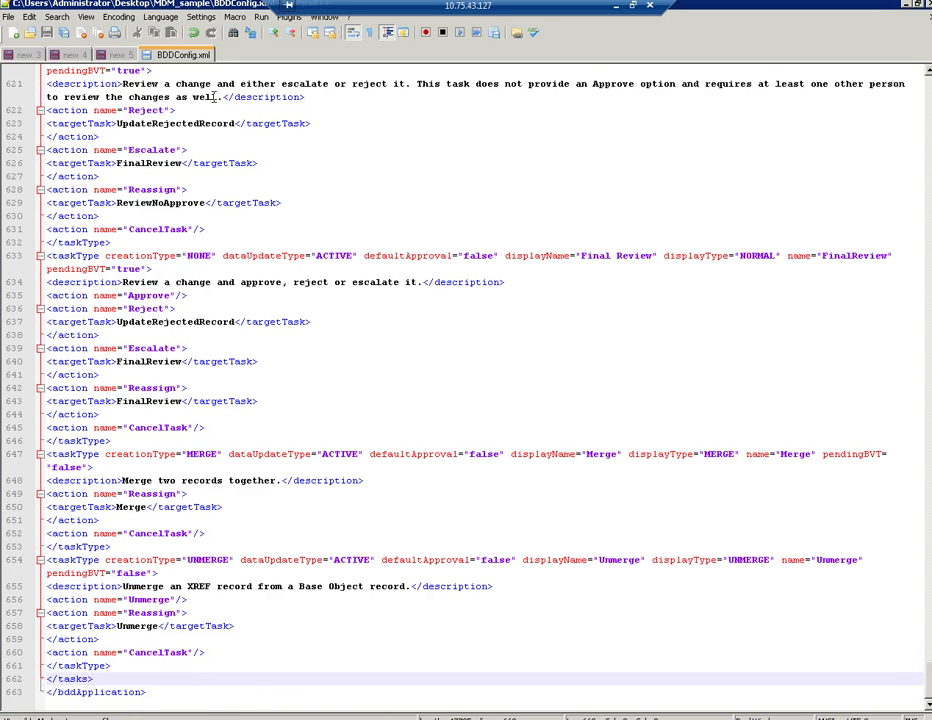
pyautogui.click(112, 54)
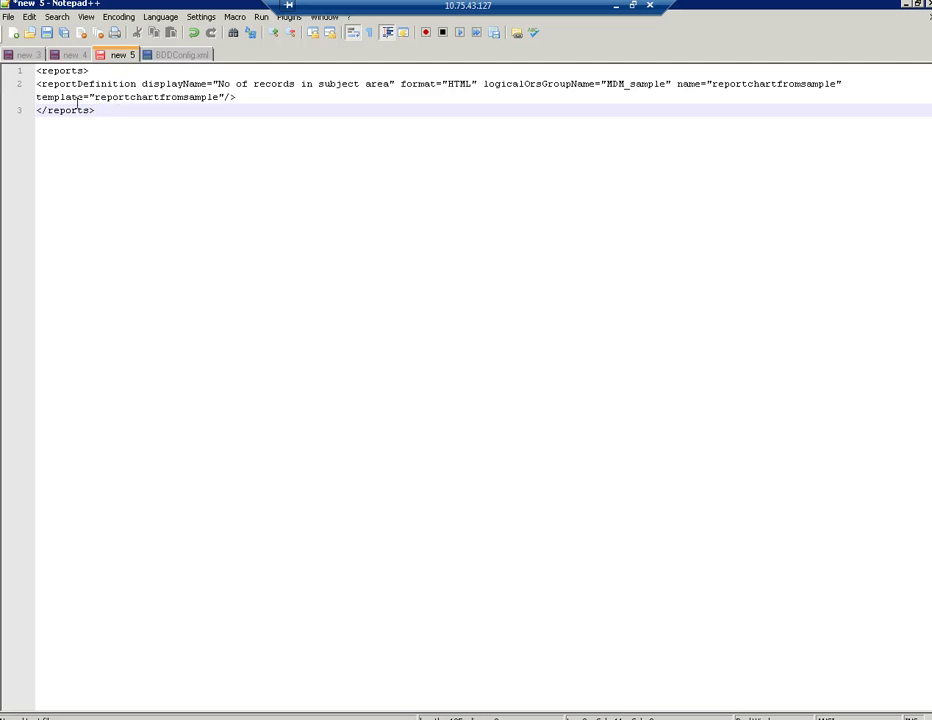
pyautogui.click(72, 73)
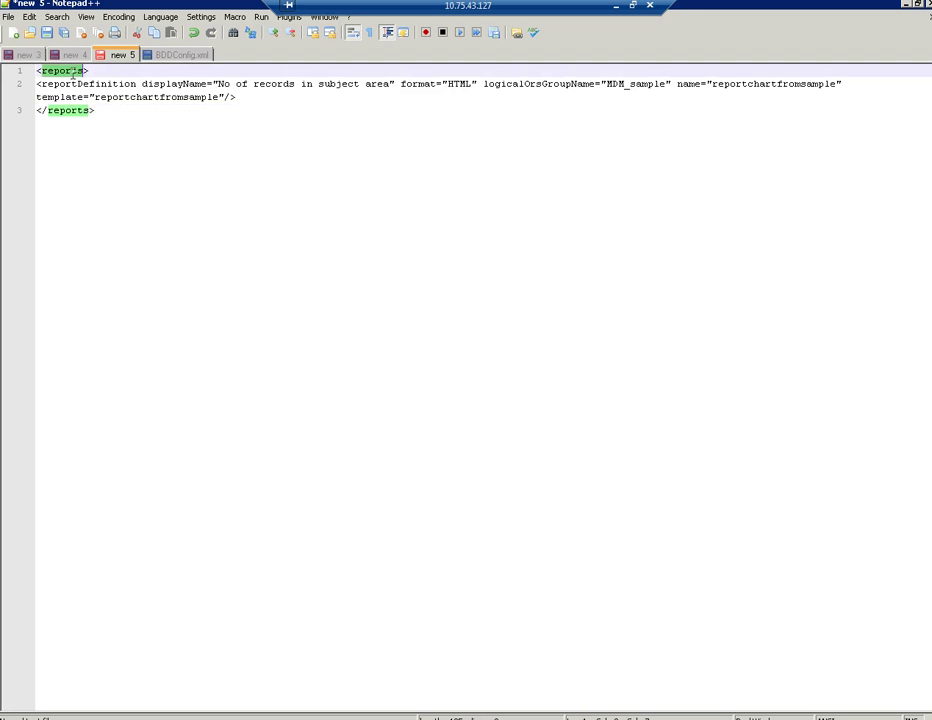
pyautogui.click(68, 113)
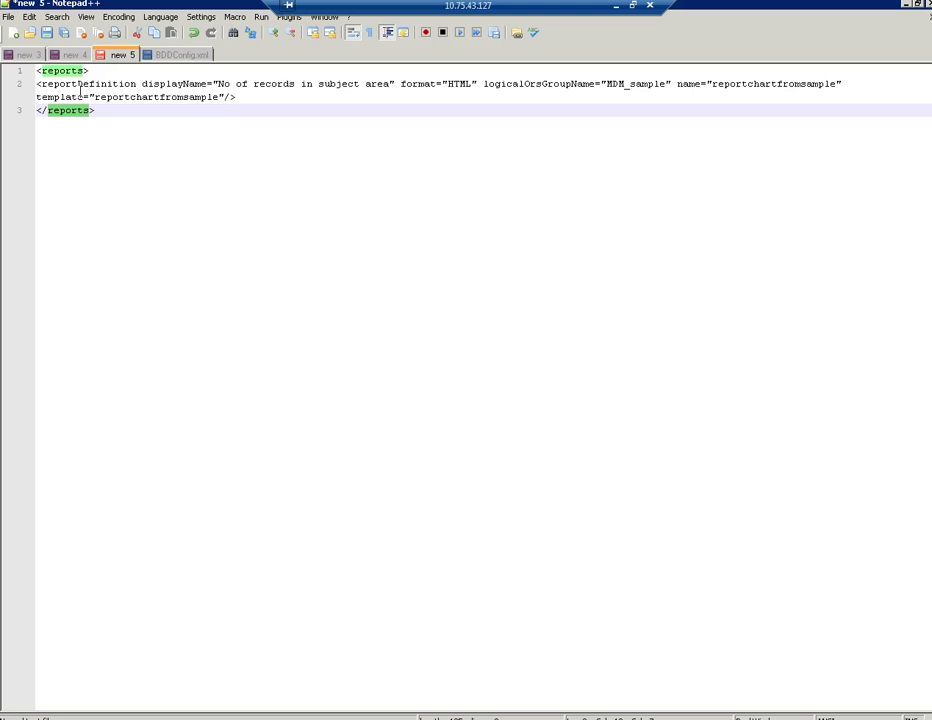
pyautogui.click(84, 91)
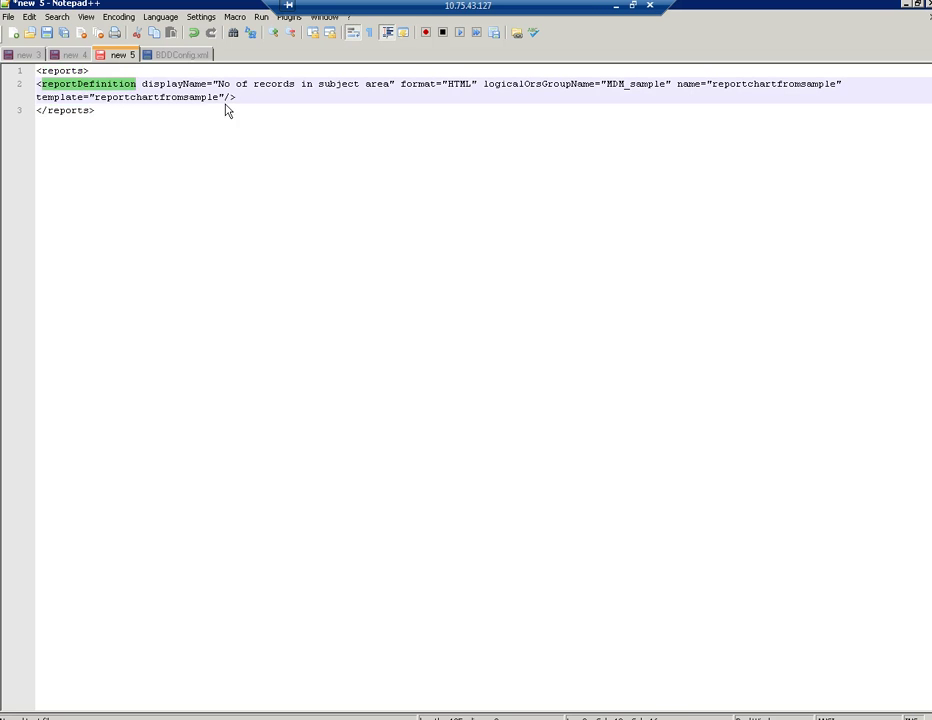
pyautogui.moveTo(235, 97); pyautogui.dragTo(37, 84)
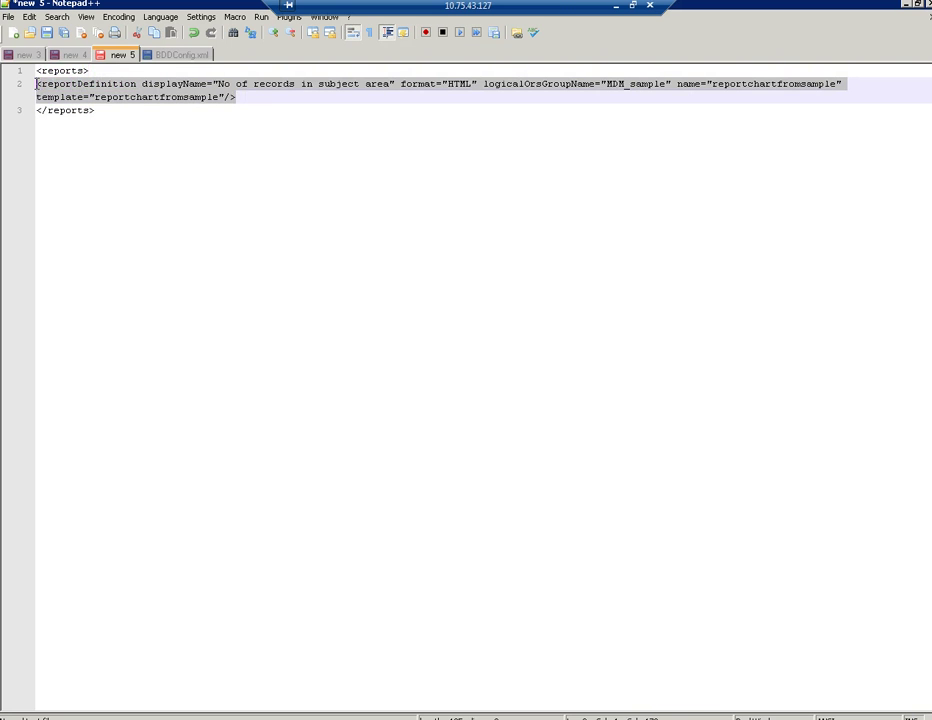
pyautogui.click(240, 100)
pyautogui.moveTo(225, 98); pyautogui.dragTo(43, 77)
# - Highlight the displayName title, logicalOrsGroupName and reportchartfromsample values, then select all three snippet lines
pyautogui.click(183, 90)
pyautogui.doubleClick(183, 88)
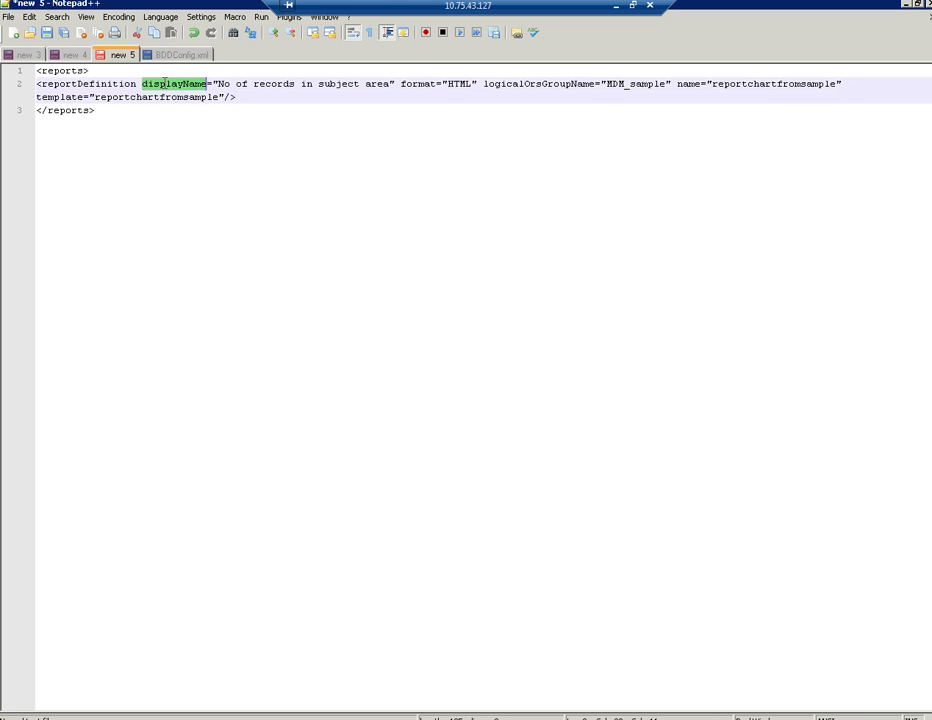
pyautogui.click(217, 83)
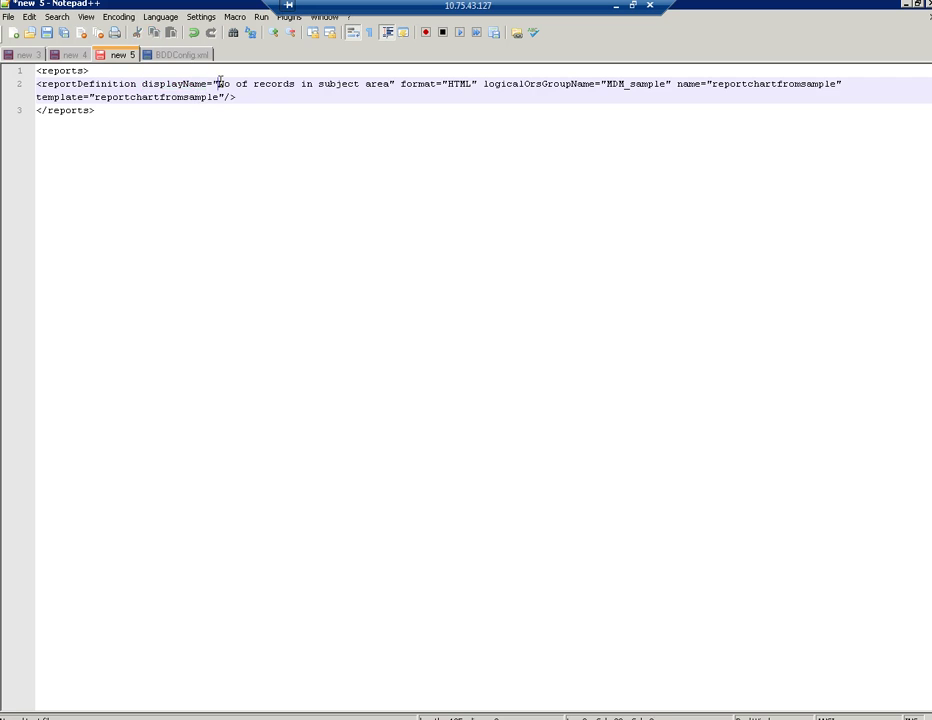
pyautogui.hotkey('shift', 'Home')
pyautogui.keyDown('shift'); pyautogui.click(389, 83); pyautogui.keyUp('shift')
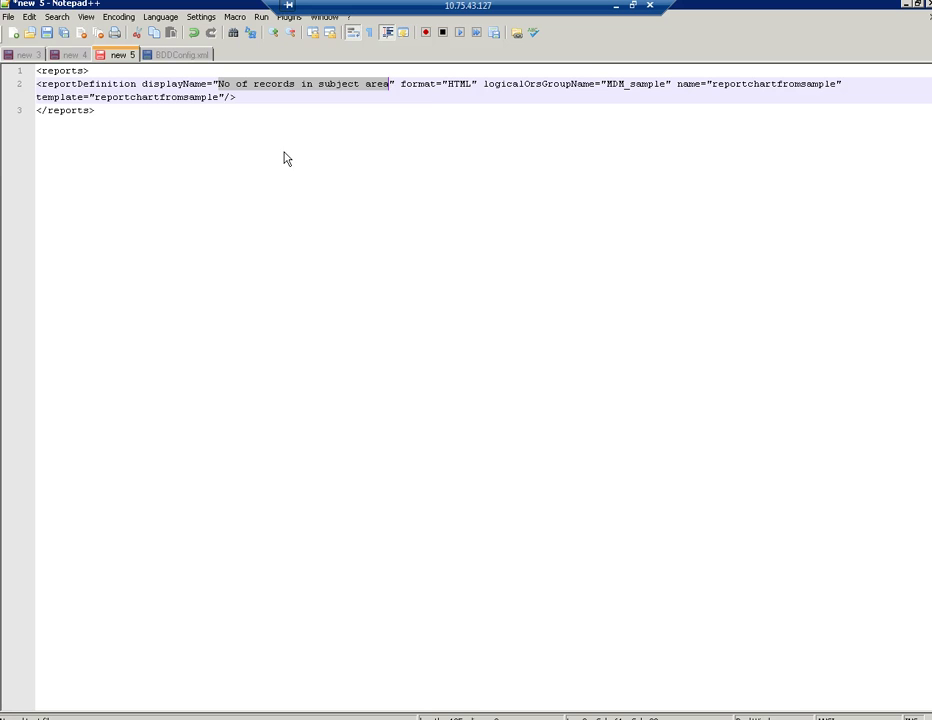
pyautogui.doubleClick(536, 83)
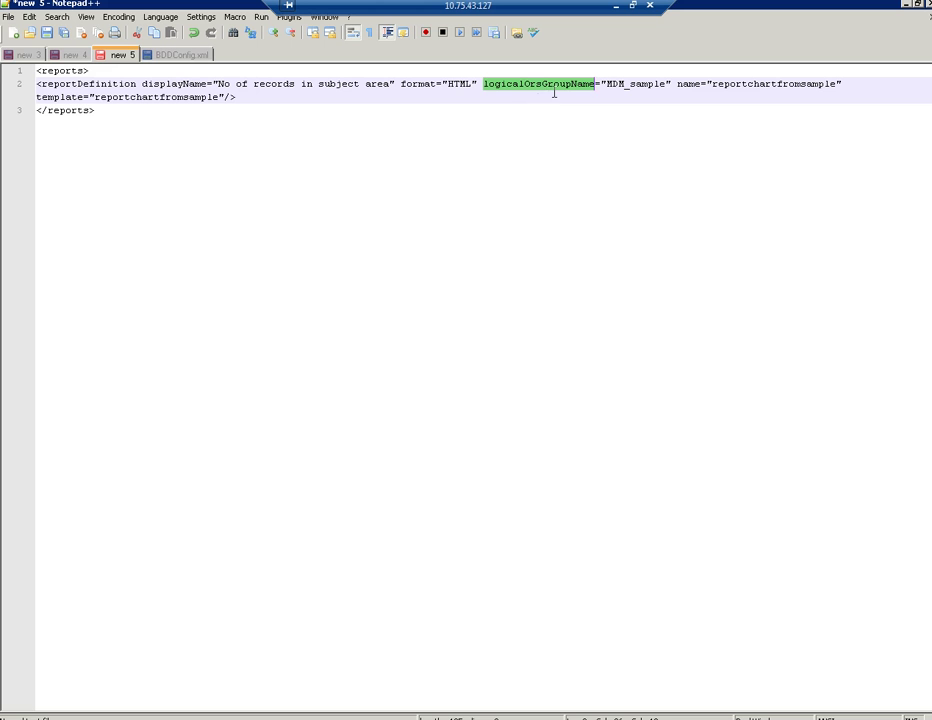
pyautogui.doubleClick(726, 84)
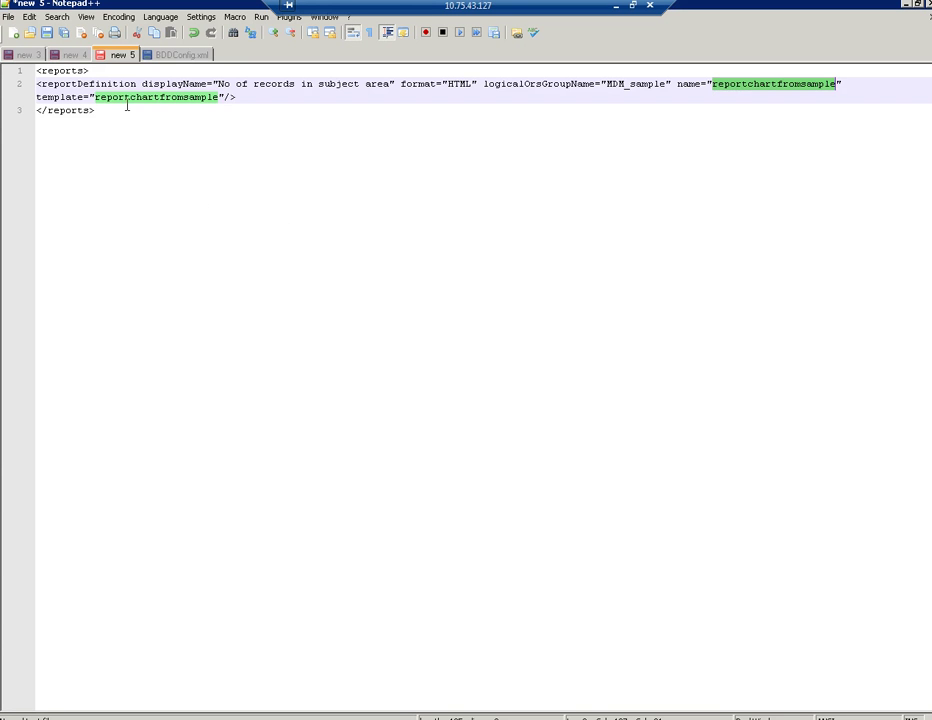
pyautogui.moveTo(100, 110); pyautogui.dragTo(24, 70)
pyautogui.hotkey('ctrl', 'c')
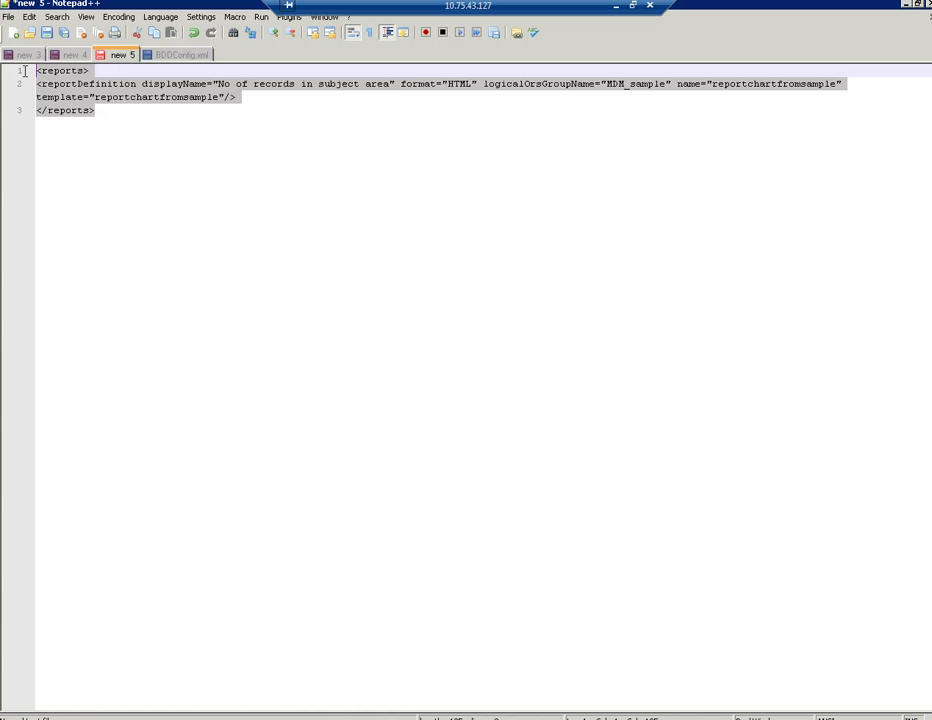
# - Paste the copied reports block after </tasks> in BDDConfig.xml and save the file
pyautogui.click(165, 54)
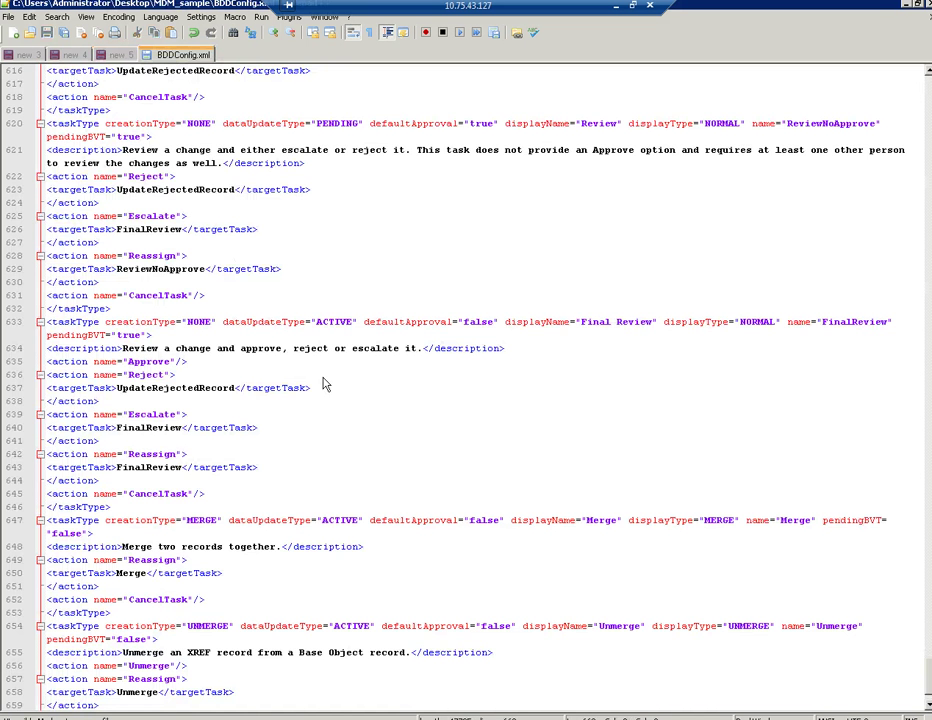
pyautogui.scroll(-2, 272, 652)
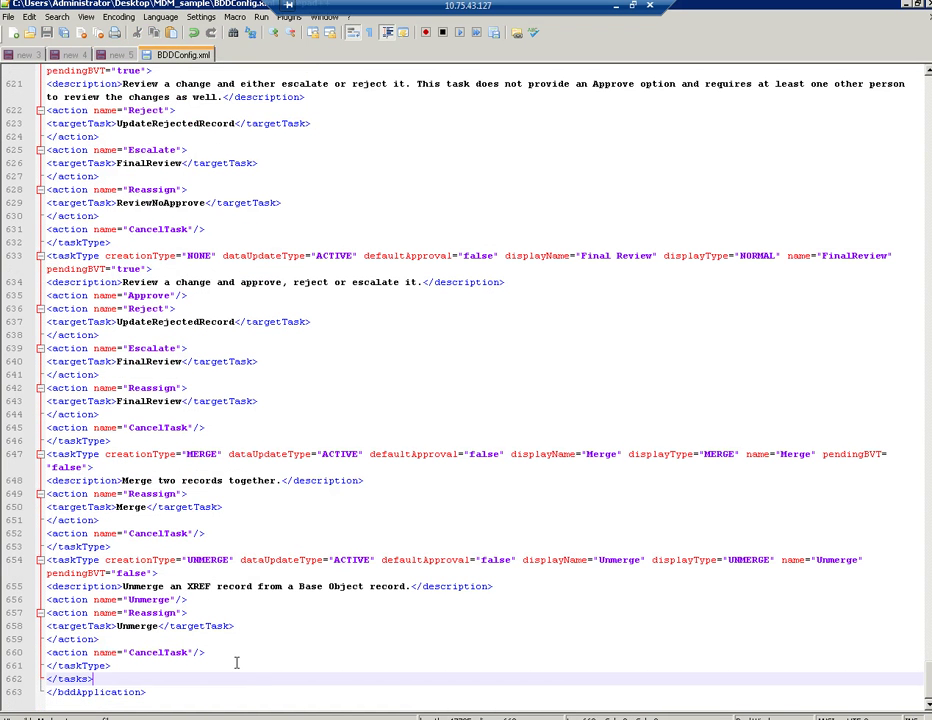
pyautogui.hotkey('ctrl', 'v')
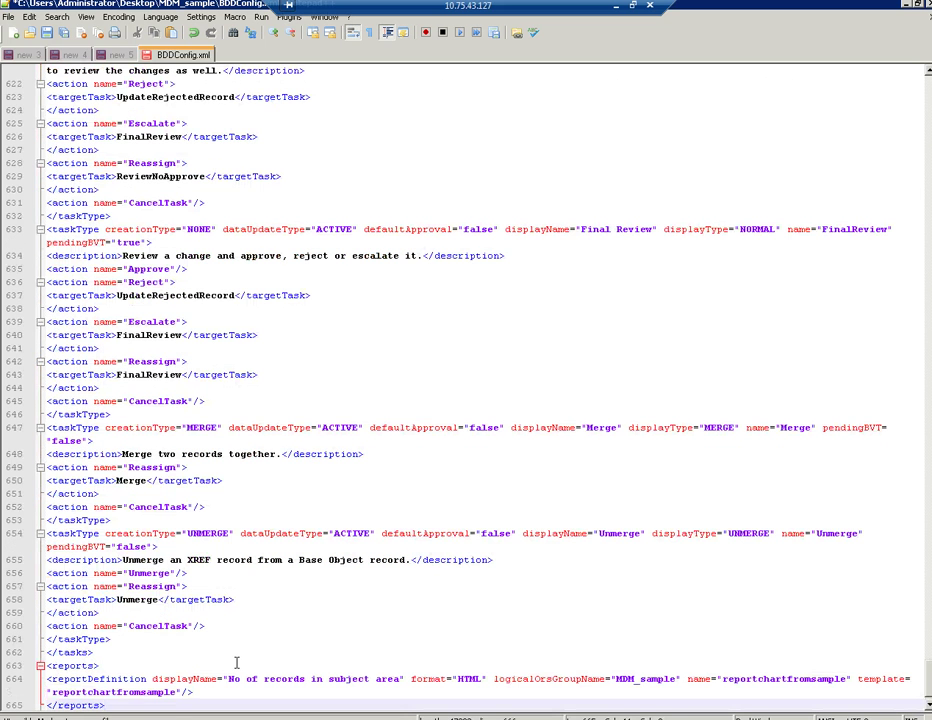
pyautogui.hotkey('ctrl', 's')
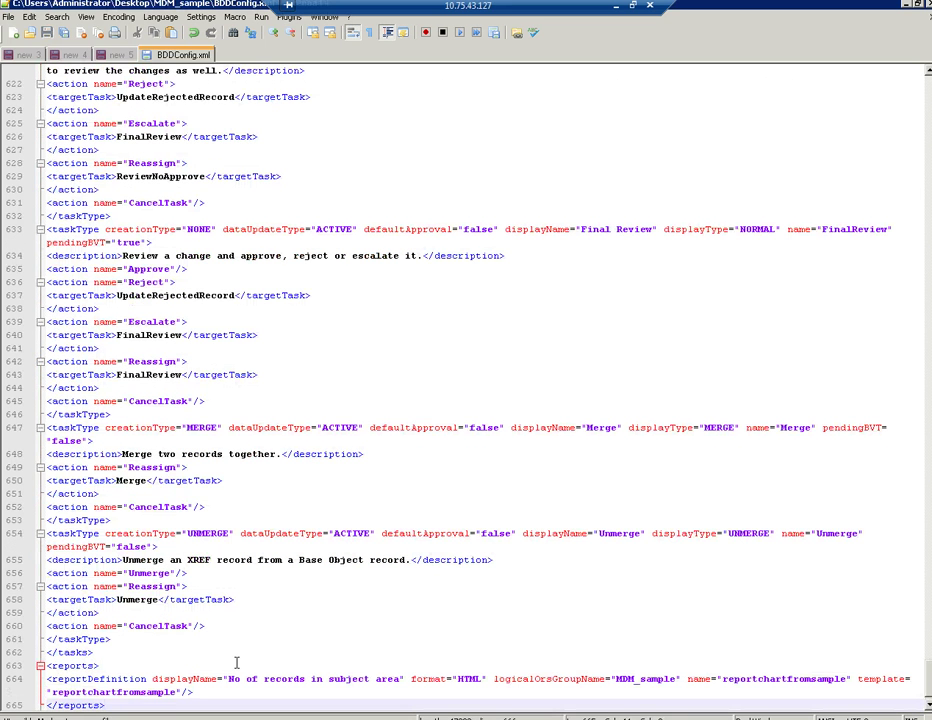
# - Start importing into the existing MDM_sample IDD application with BDD Configuration as the type
pyautogui.hotkey('alt', 'Tab')
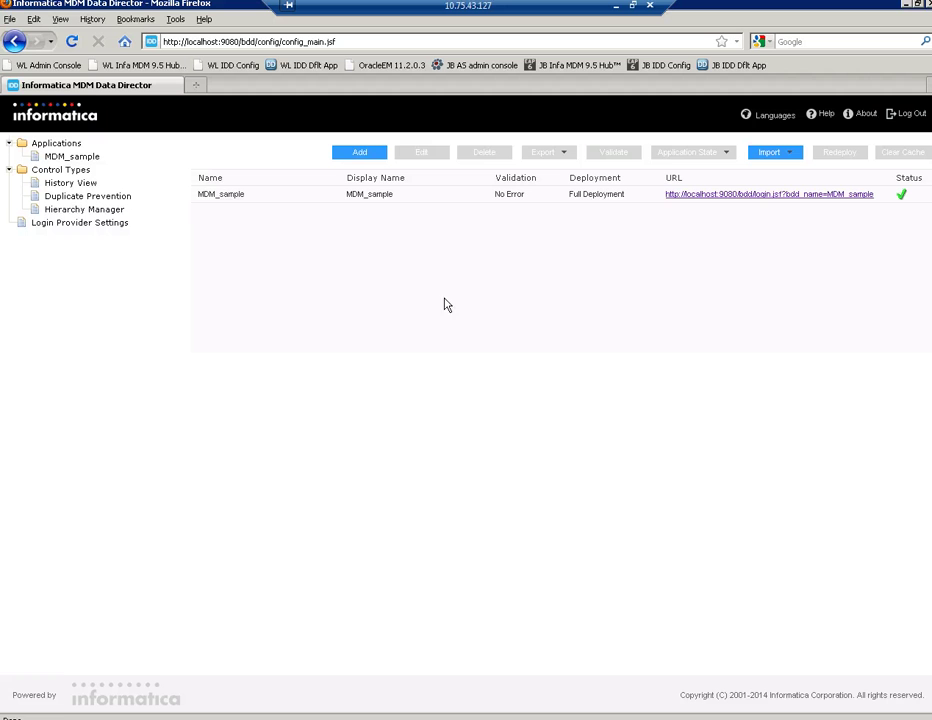
pyautogui.click(468, 197)
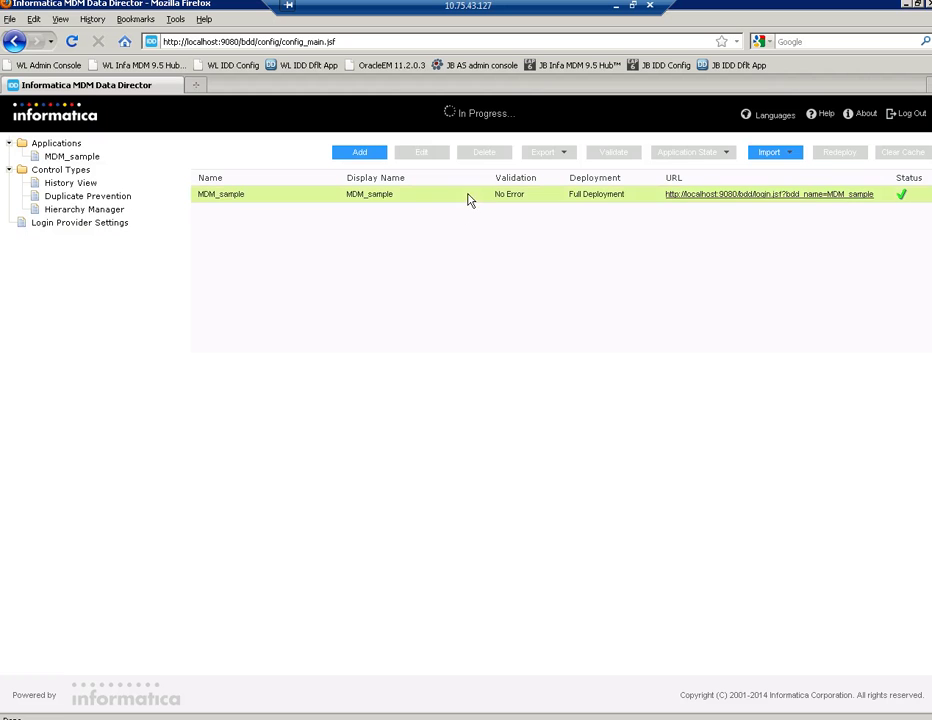
pyautogui.click(786, 157)
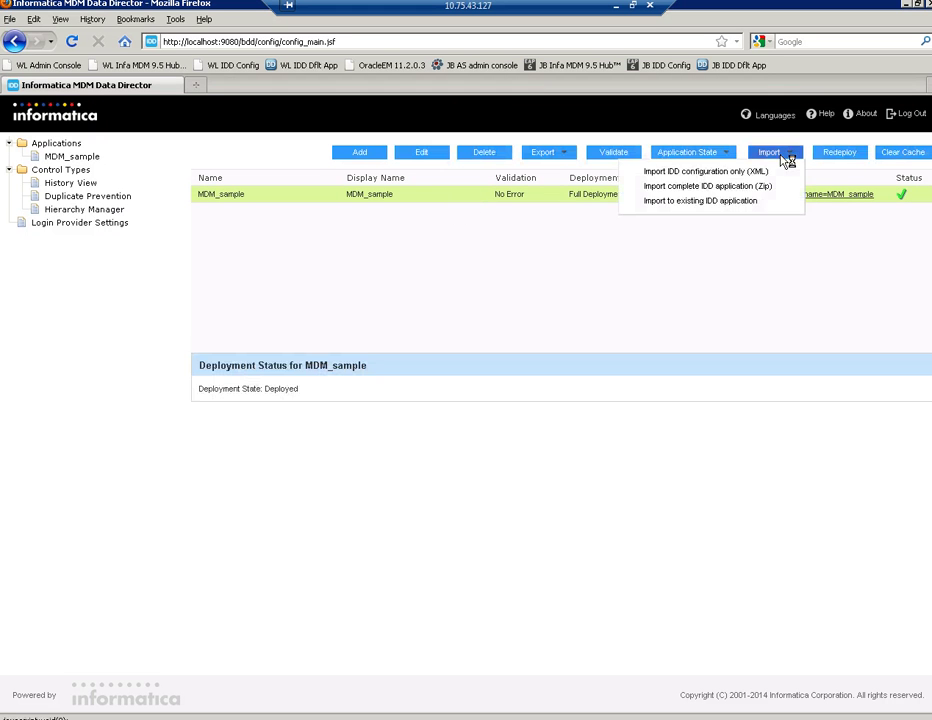
pyautogui.click(749, 201)
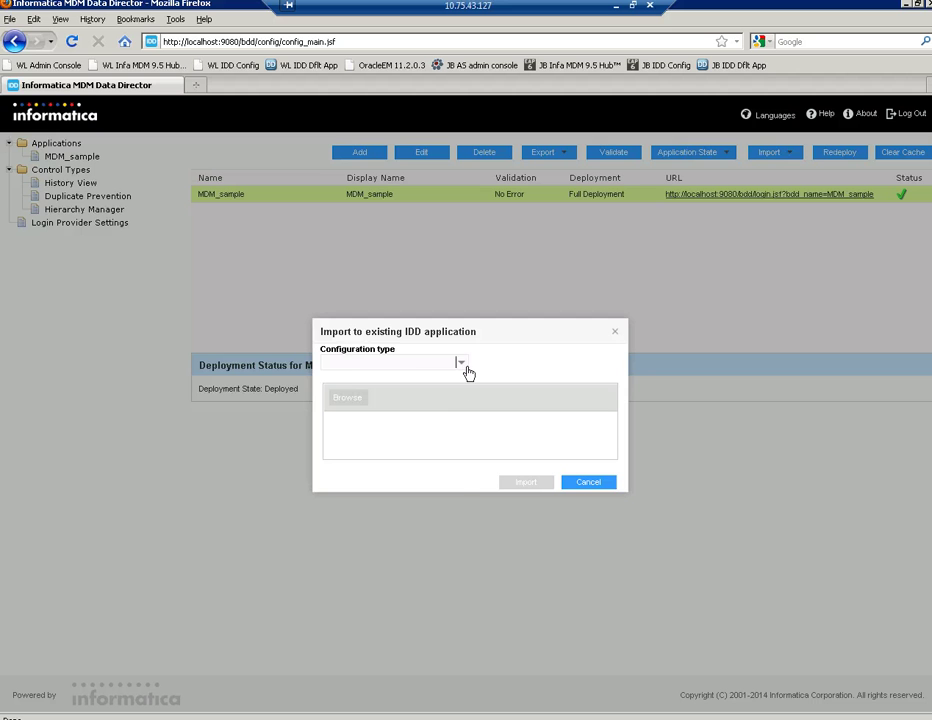
pyautogui.click(463, 364)
pyautogui.click(412, 384)
# - Upload BDDConfig.xml, run the import, and save the Bind Logical ORS setting
pyautogui.click(354, 398)
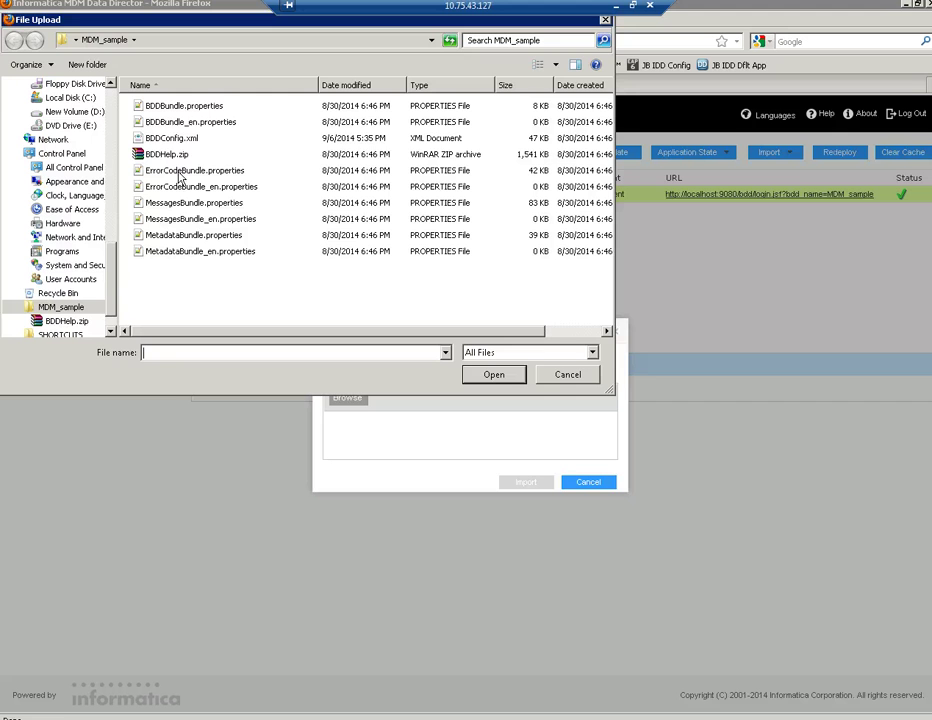
pyautogui.click(189, 144)
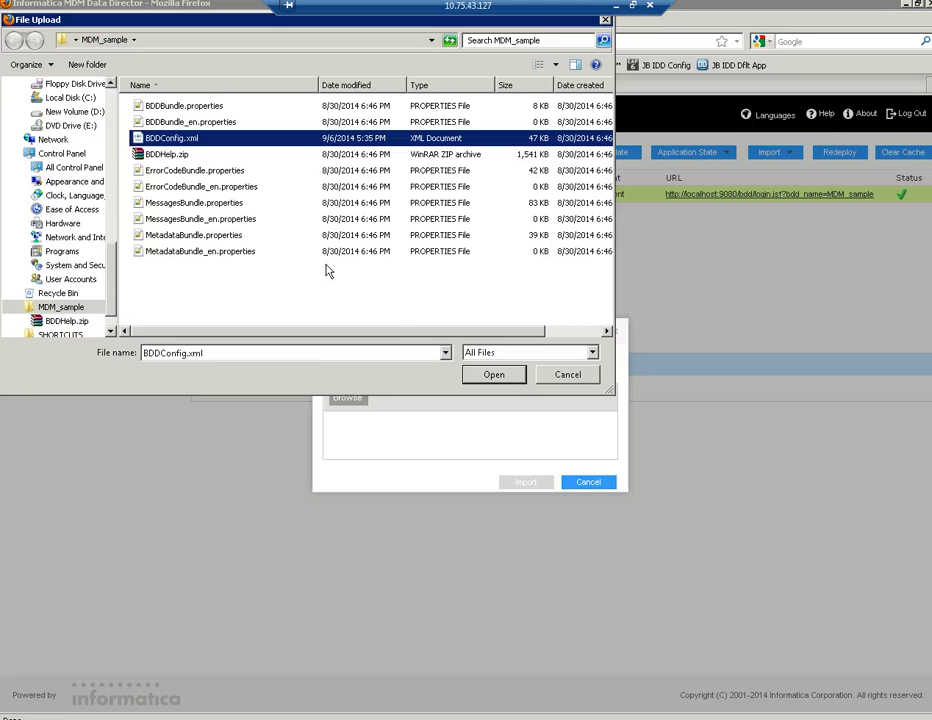
pyautogui.click(494, 374)
pyautogui.click(536, 488)
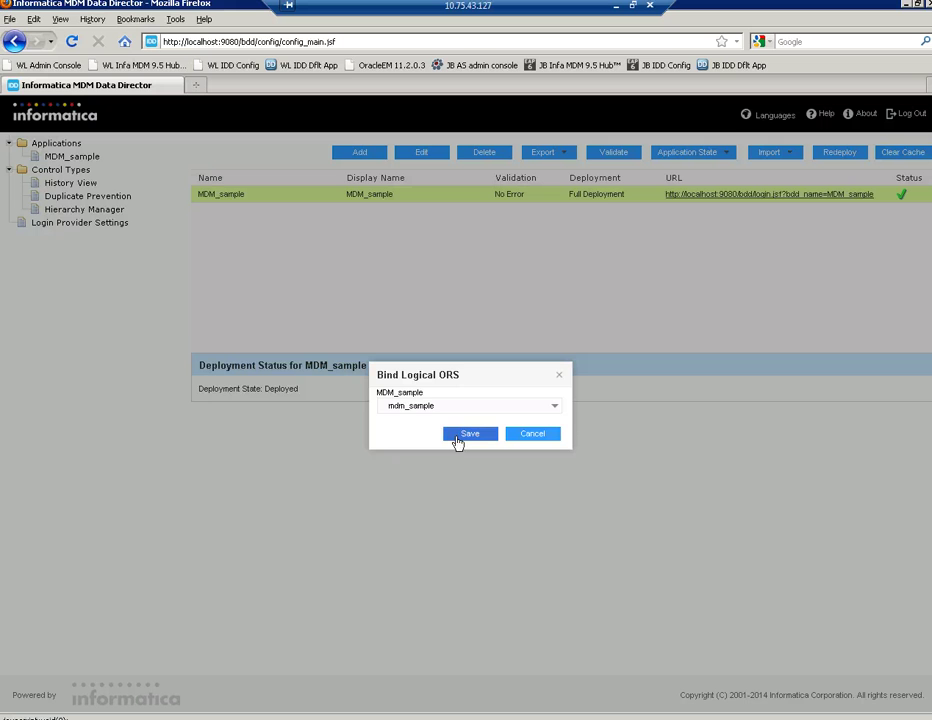
pyautogui.click(460, 440)
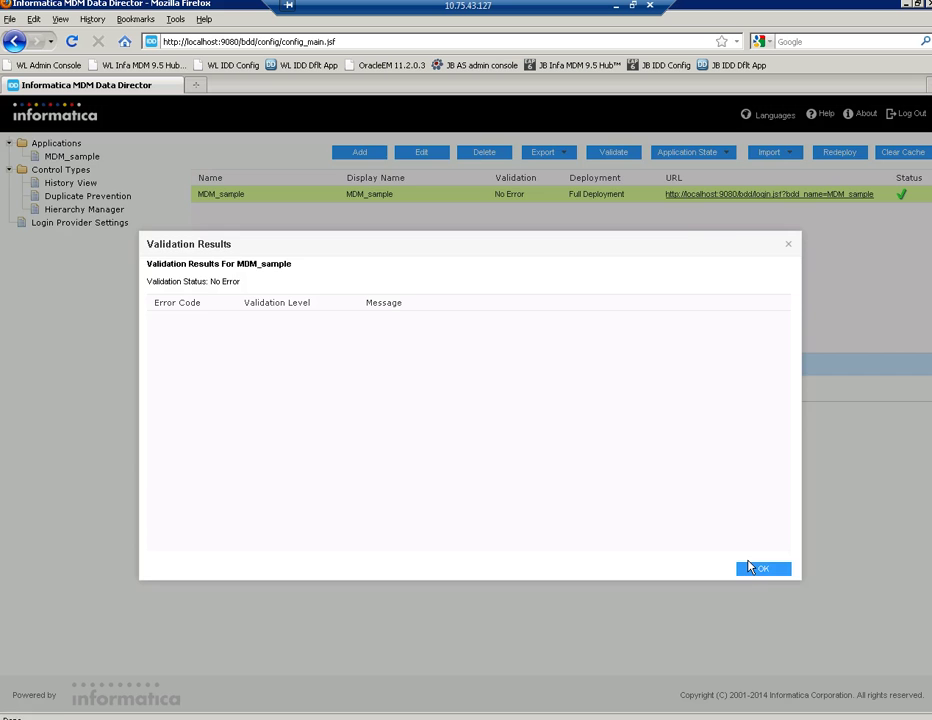
# - Dismiss the validation results, clear the MDM_sample cache, and redeploy the application
pyautogui.click(763, 570)
pyautogui.click(893, 155)
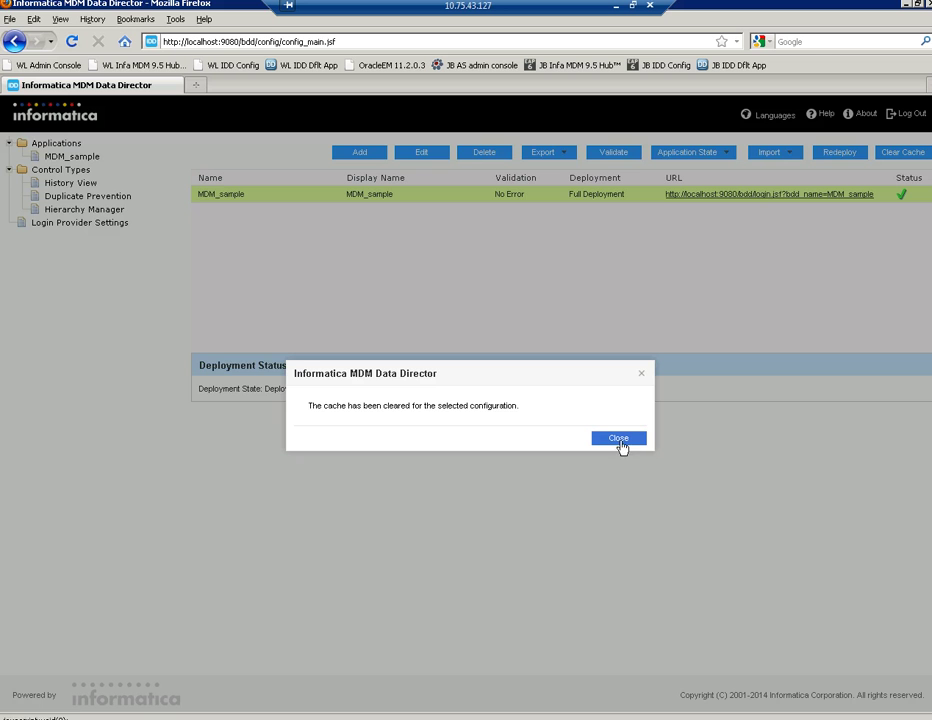
pyautogui.click(621, 446)
pyautogui.click(838, 152)
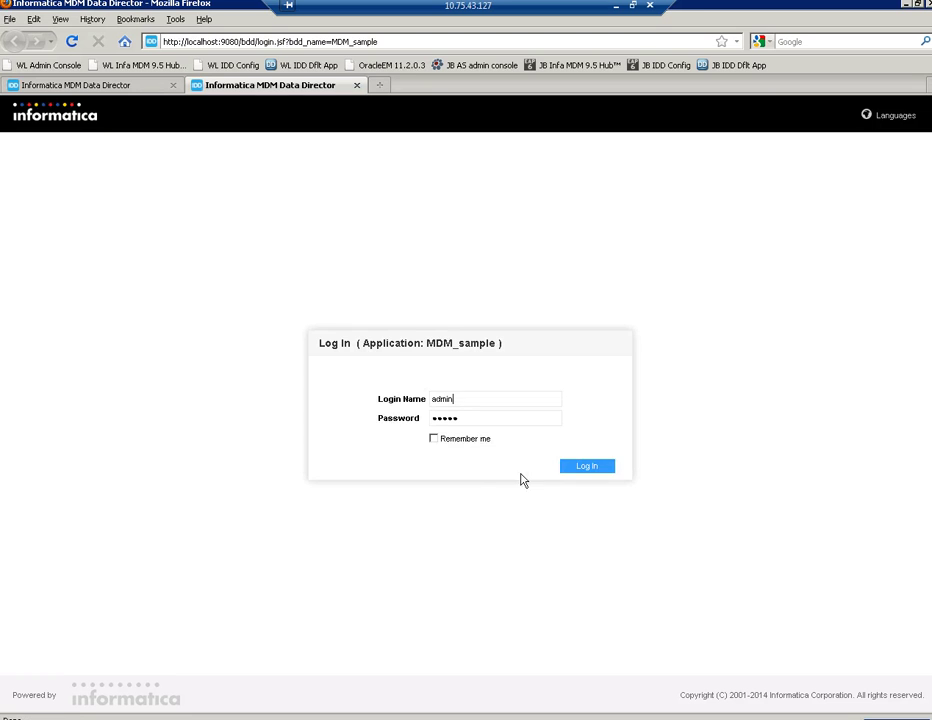
# - Log in, add 'No of records in subject area' to the dashboard layout, and save it
pyautogui.click(574, 470)
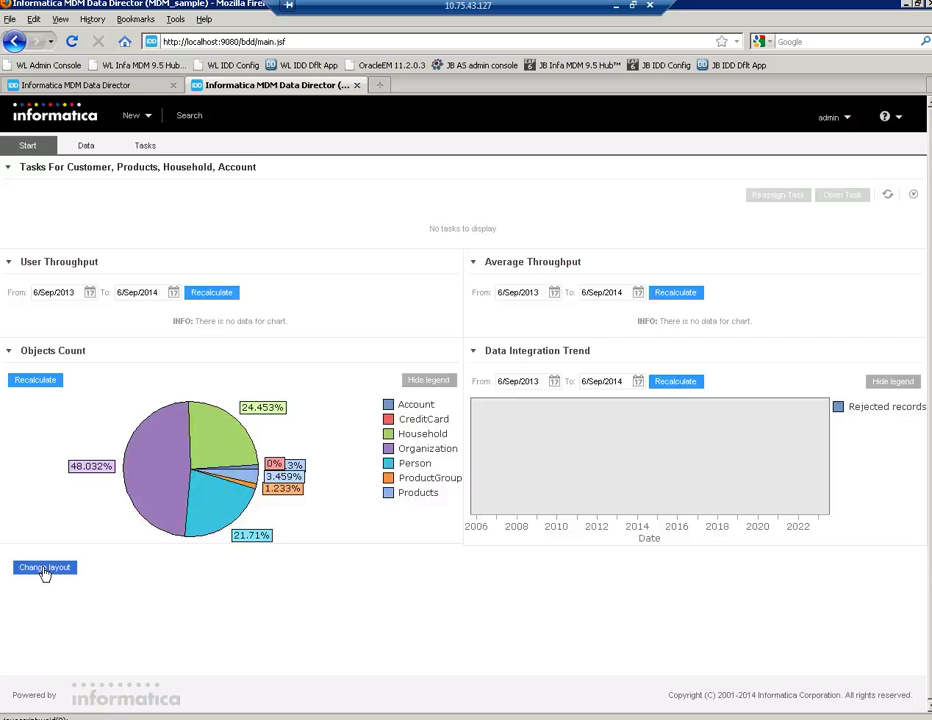
pyautogui.click(44, 569)
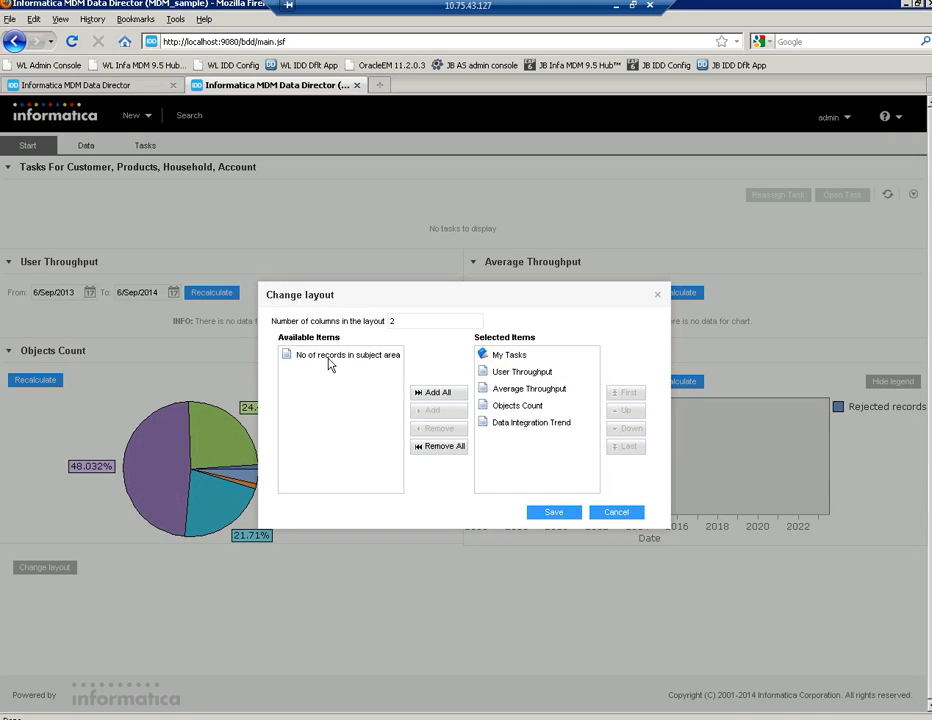
pyautogui.click(335, 356)
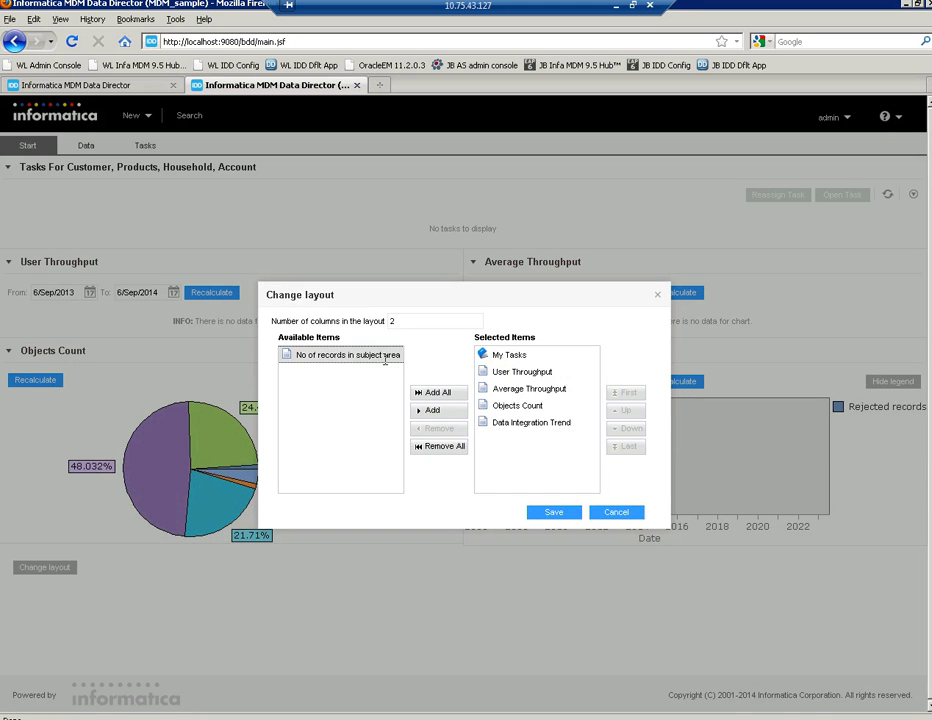
pyautogui.click(448, 414)
pyautogui.click(545, 516)
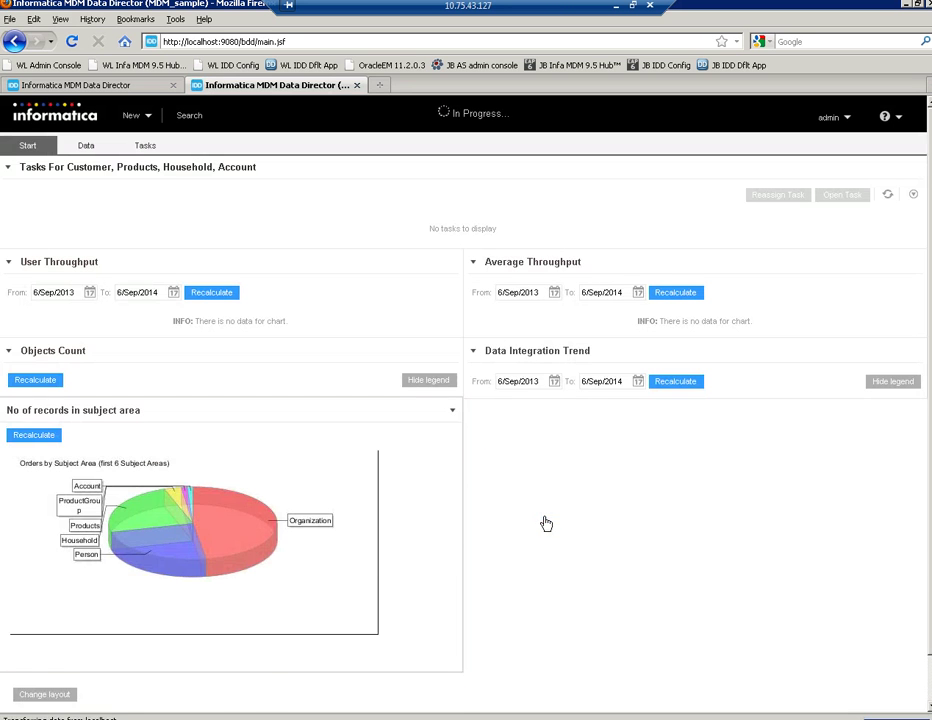
pyautogui.scroll(-3, 225, 630)
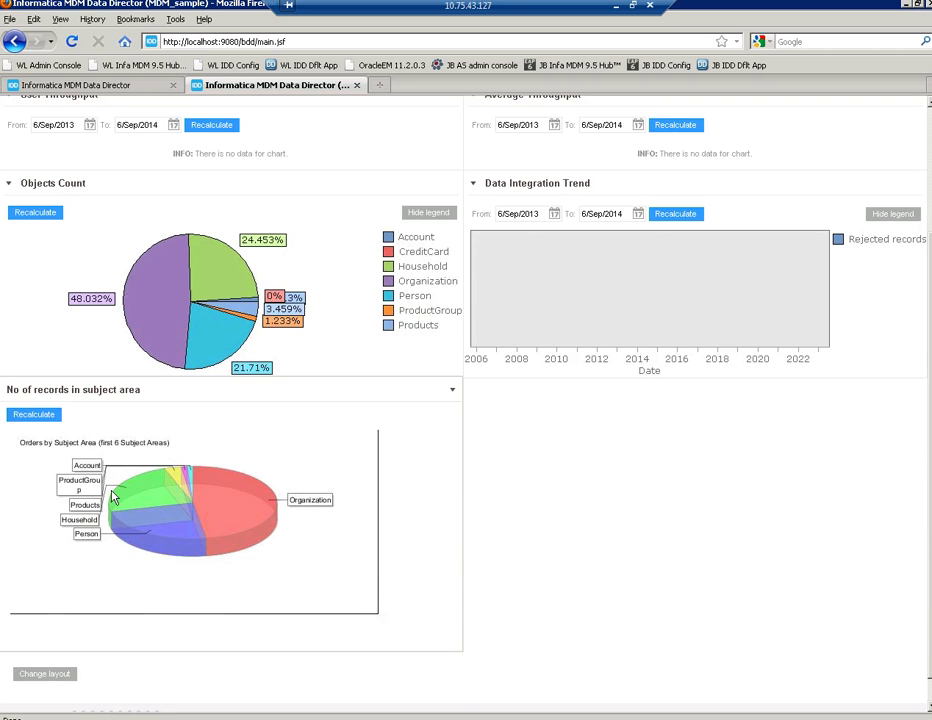
pyautogui.scroll(2, 292, 508)
pyautogui.scroll(2, 292, 508)
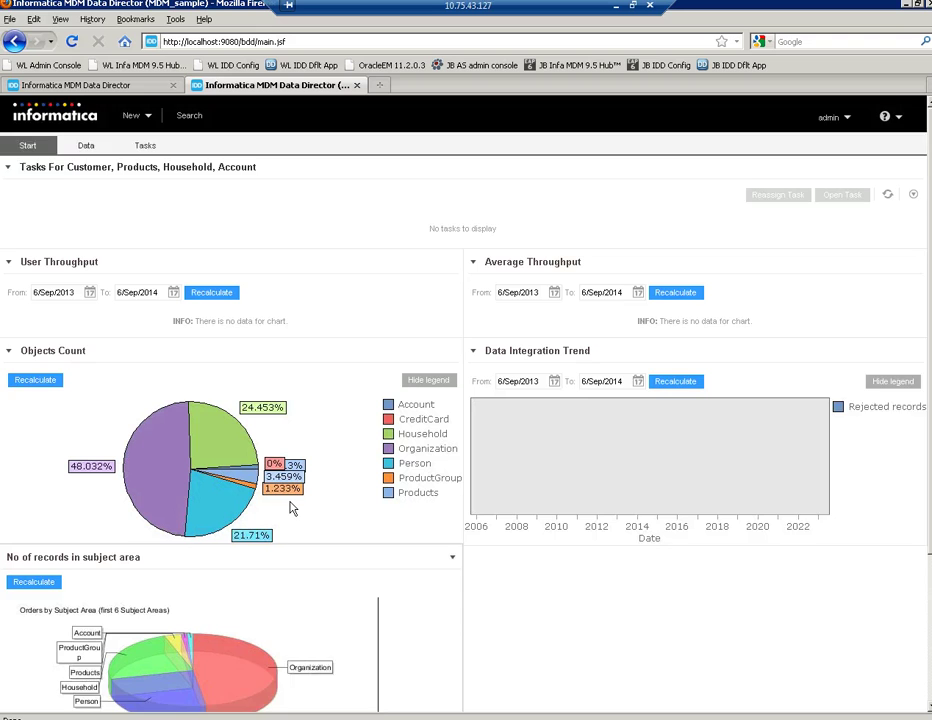
pyautogui.scroll(-4, 292, 508)
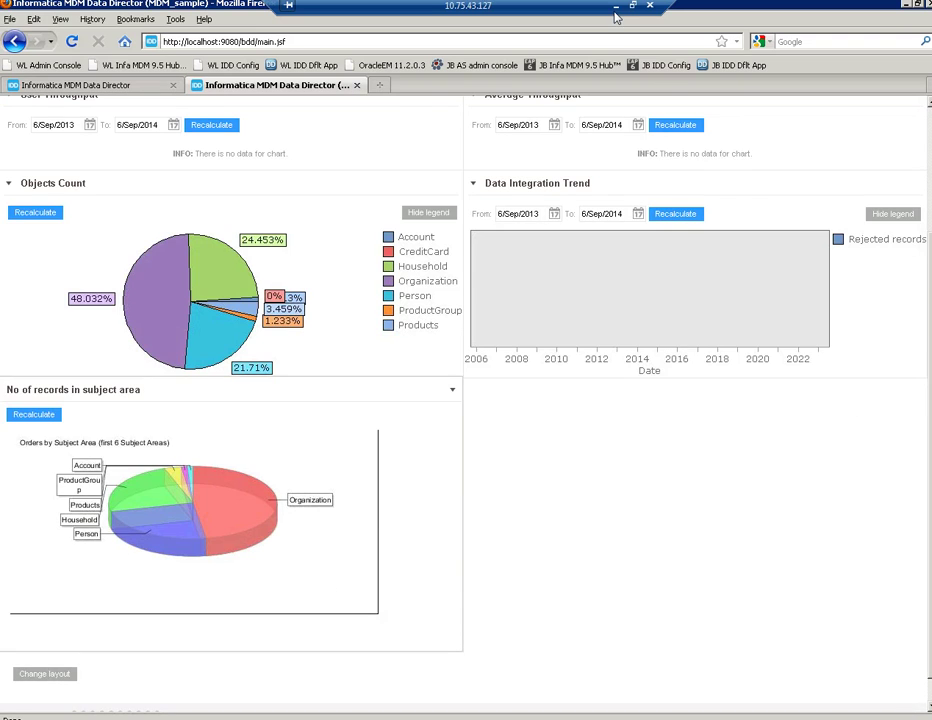
# - Minimize the browser and iReport folder windows and open Local Disk (C:) in Explorer
pyautogui.click(616, 6)
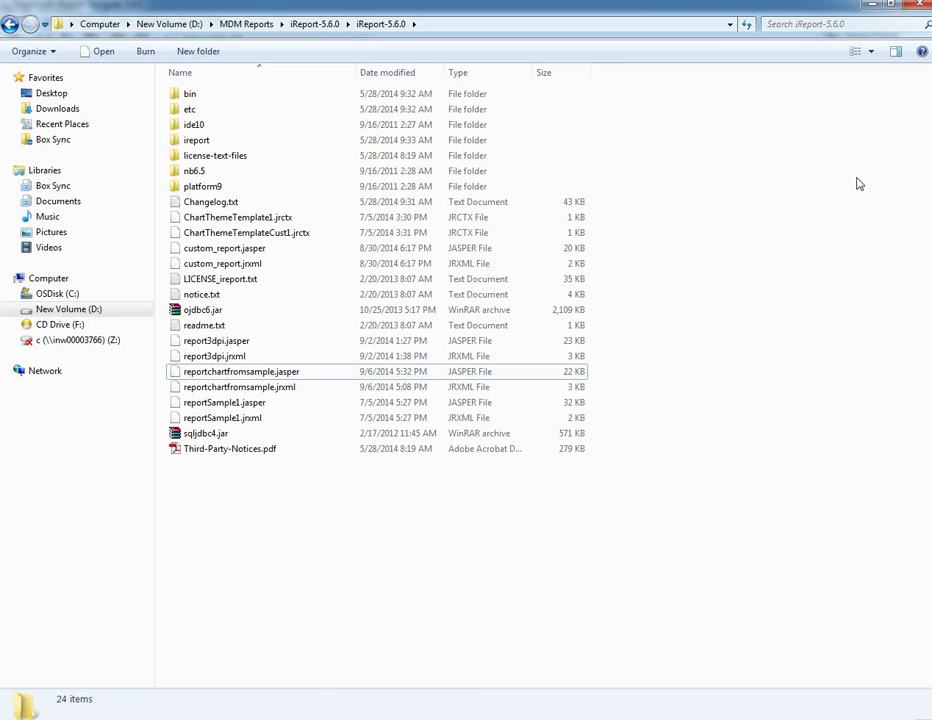
pyautogui.click(872, 5)
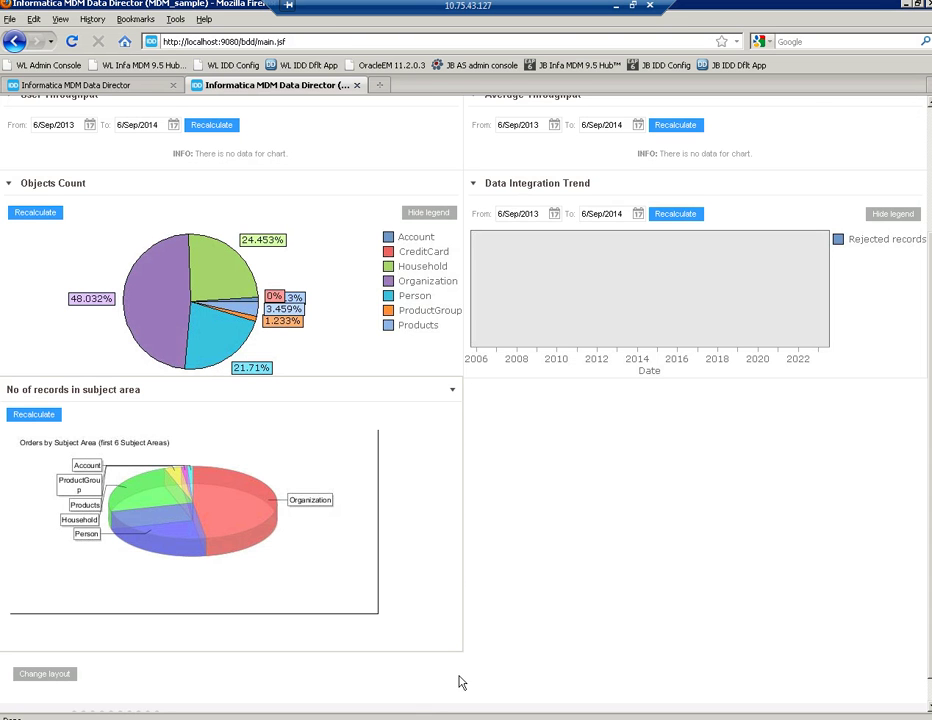
pyautogui.press('super+e')
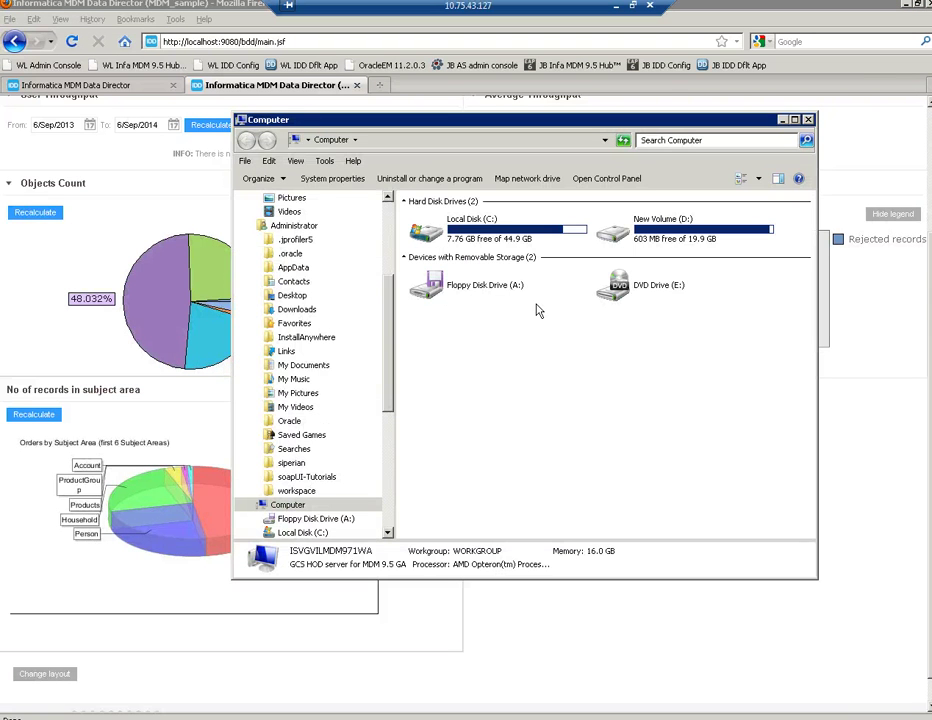
pyautogui.doubleClick(531, 248)
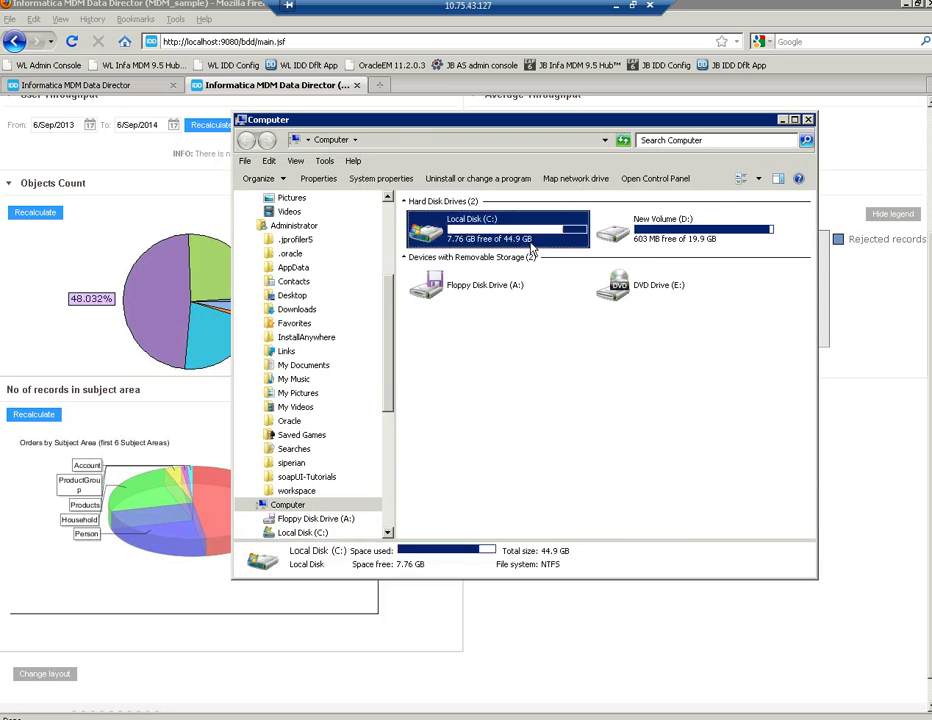
# - Navigate to infamdm\hub\resourcekit\samples\BDD\jasperreports and maximize the window
pyautogui.doubleClick(445, 318)
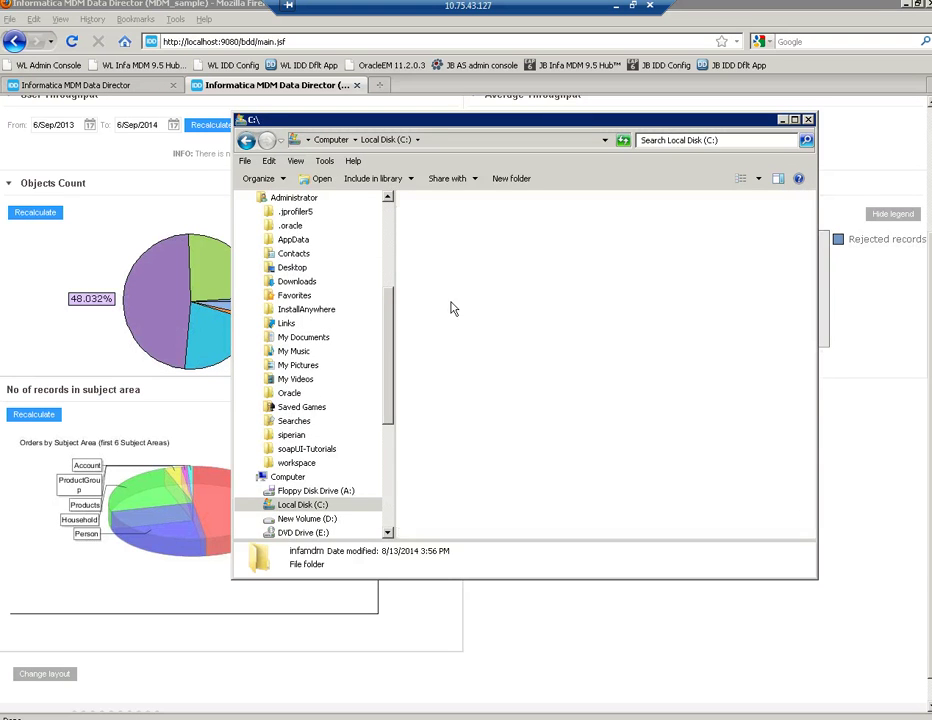
pyautogui.doubleClick(457, 226)
pyautogui.click(455, 237)
pyautogui.doubleClick(455, 237)
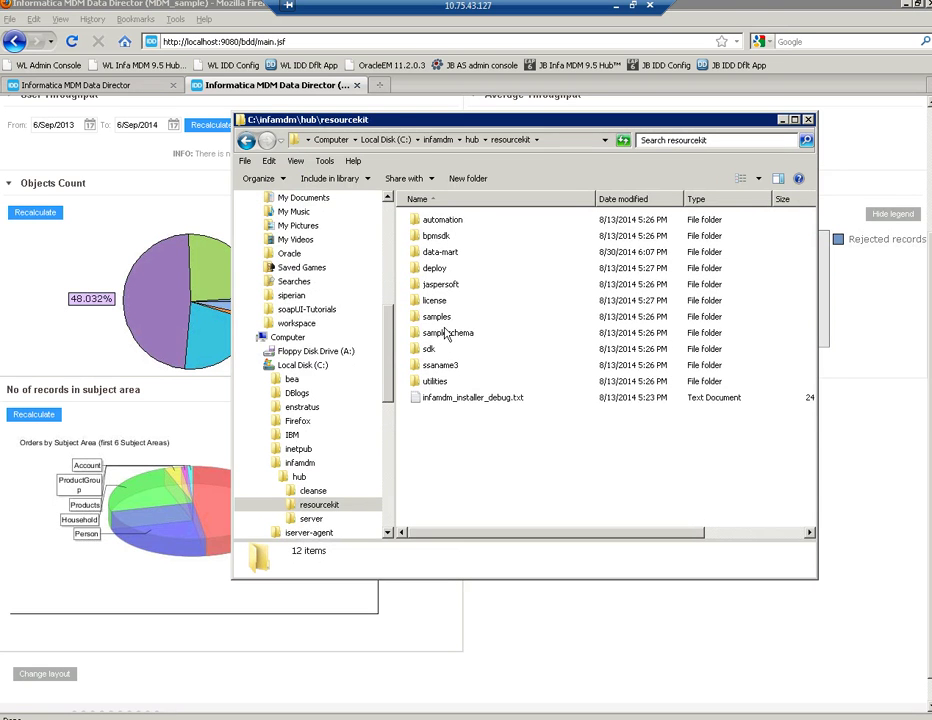
pyautogui.doubleClick(437, 316)
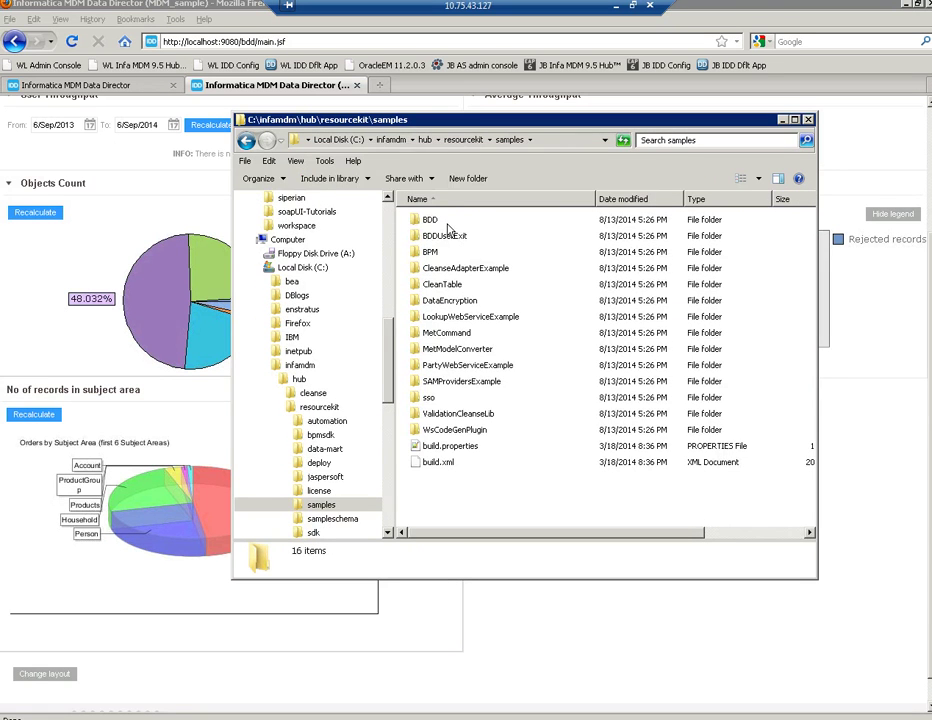
pyautogui.doubleClick(433, 219)
pyautogui.doubleClick(446, 236)
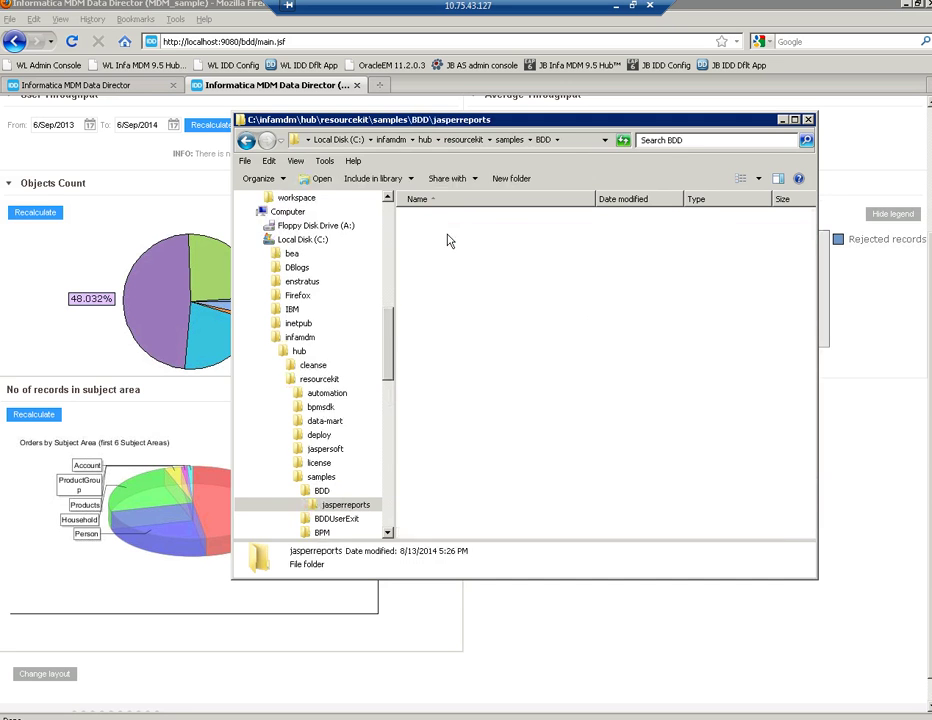
pyautogui.click(794, 120)
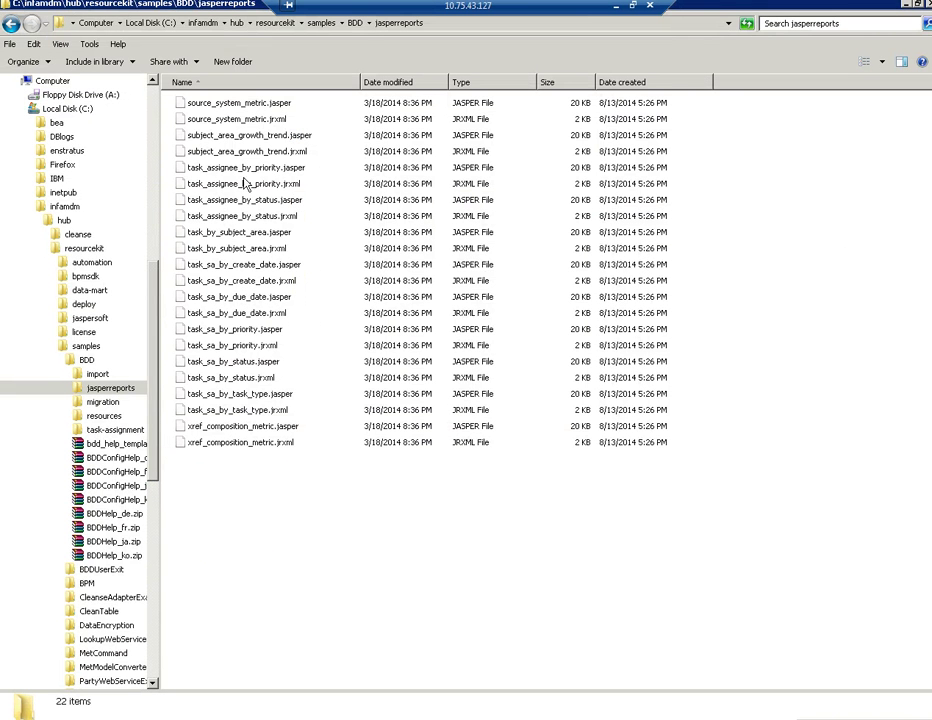
# - Open source_system_metric.jrxml using Edit with Notepad++
pyautogui.rightClick(256, 121)
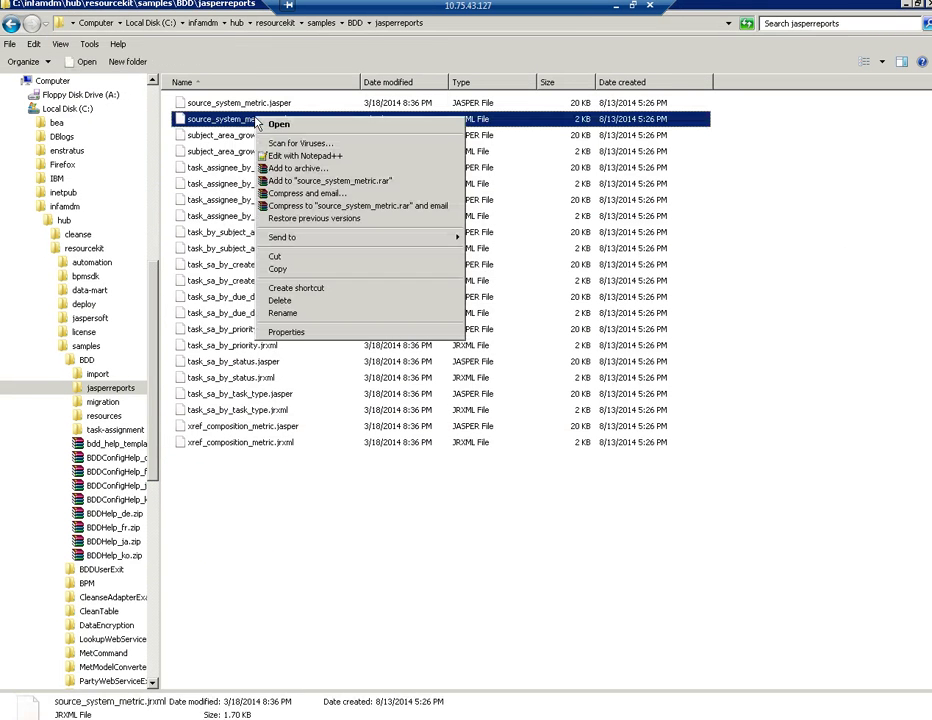
pyautogui.click(291, 158)
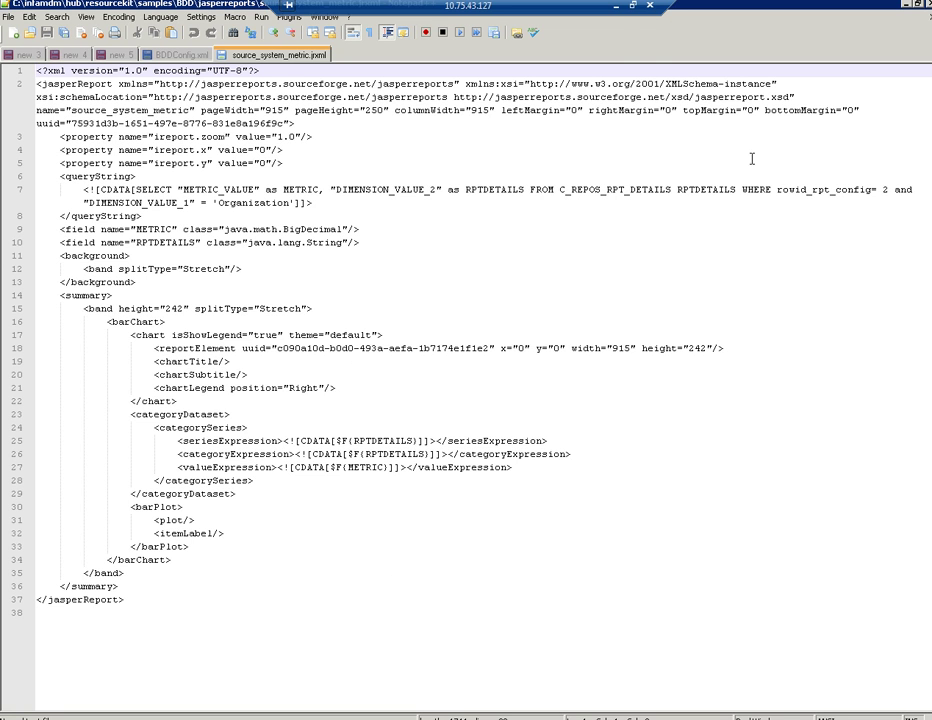
# - Minimize the Remote Desktop session window
pyautogui.click(616, 8)
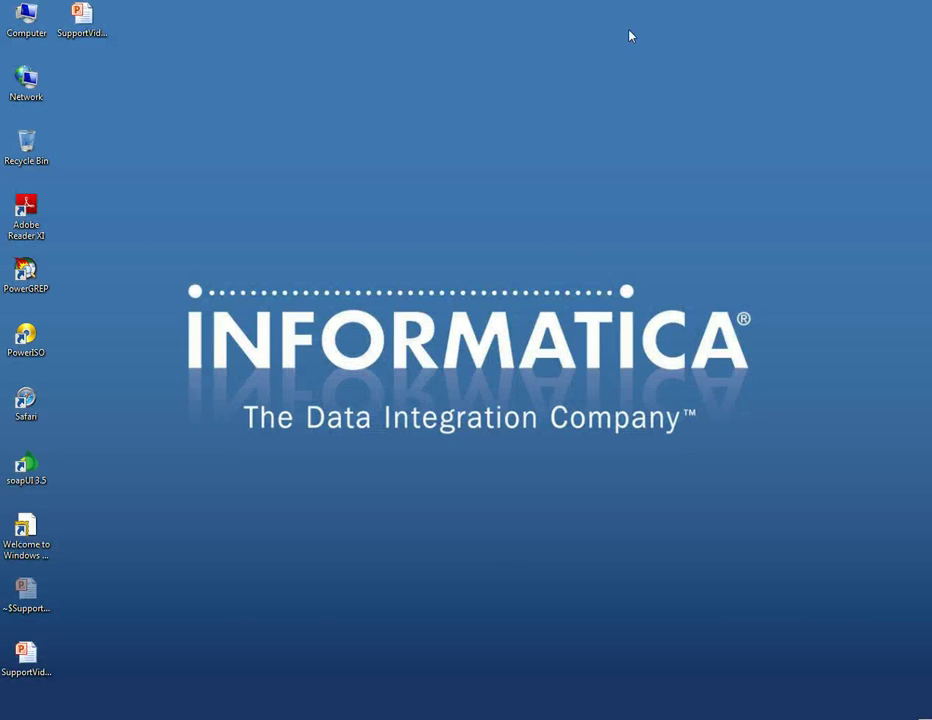